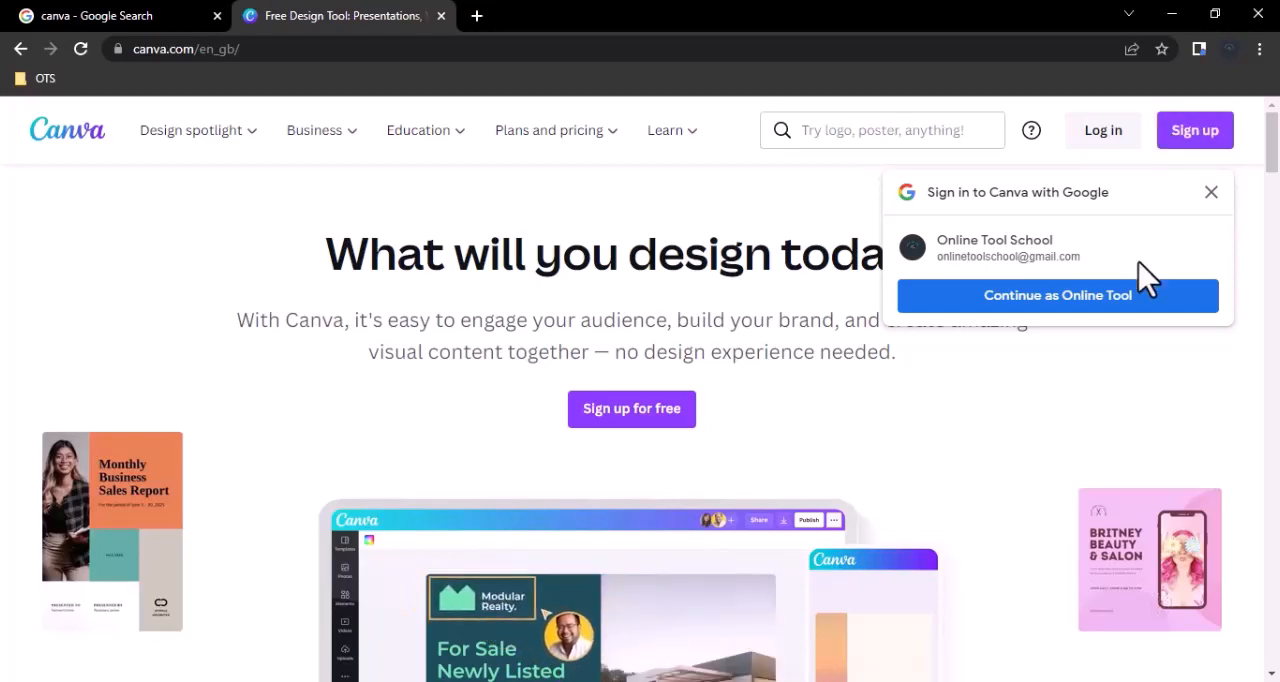
Sign in to Canva with the offered Google account and create a blank Instagram Story design.
{"action": "left_click", "coordinate": [1116, 310]}
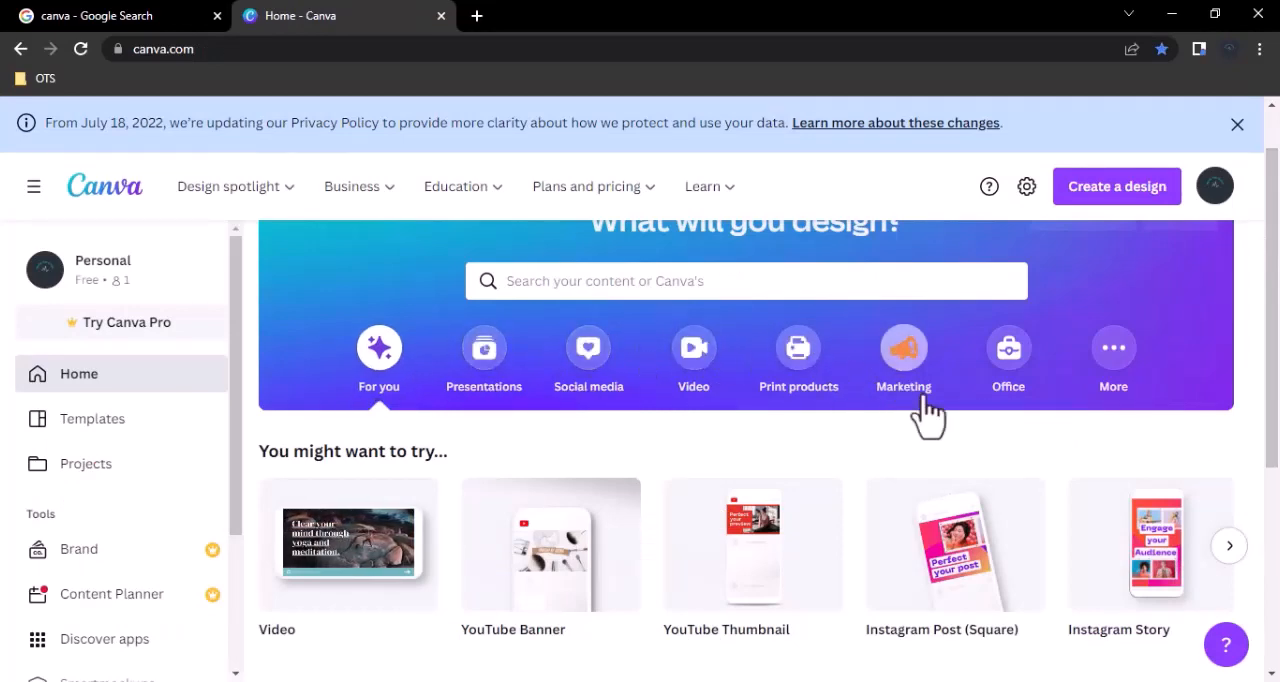
{"action": "mouse_move", "coordinate": [325, 595]}
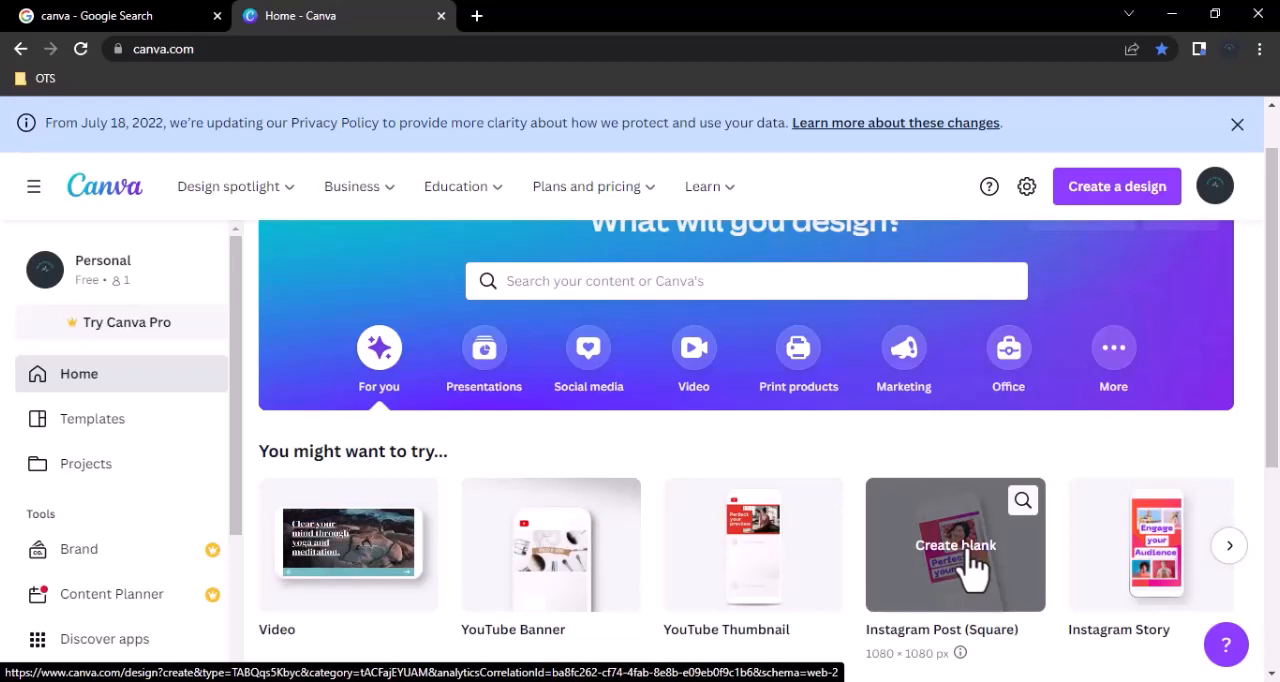
{"action": "left_click", "coordinate": [1160, 565]}
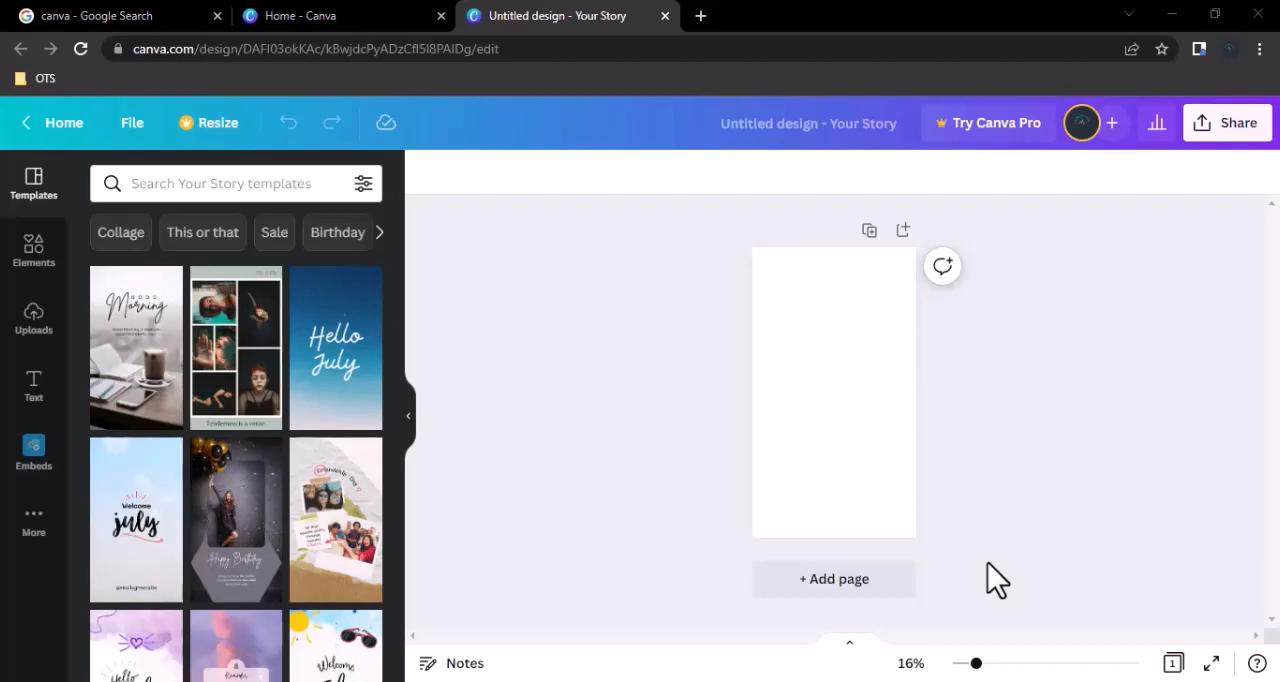
Rename the untitled story design as IG Story.
{"action": "left_click", "coordinate": [871, 123]}
{"action": "key", "text": "BackSpace"}
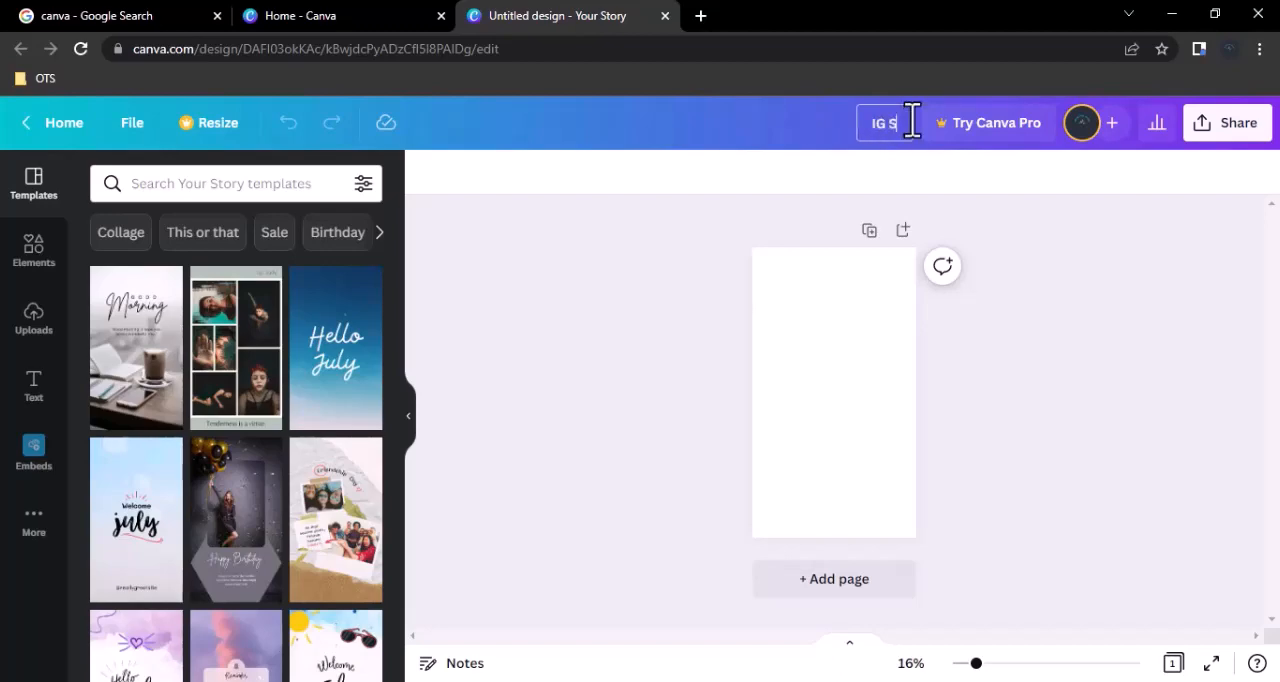
{"action": "left_click", "coordinate": [1237, 125]}
Examine the sharing and download options of the empty design, leaving them unchanged.
{"action": "left_click", "coordinate": [1238, 125]}
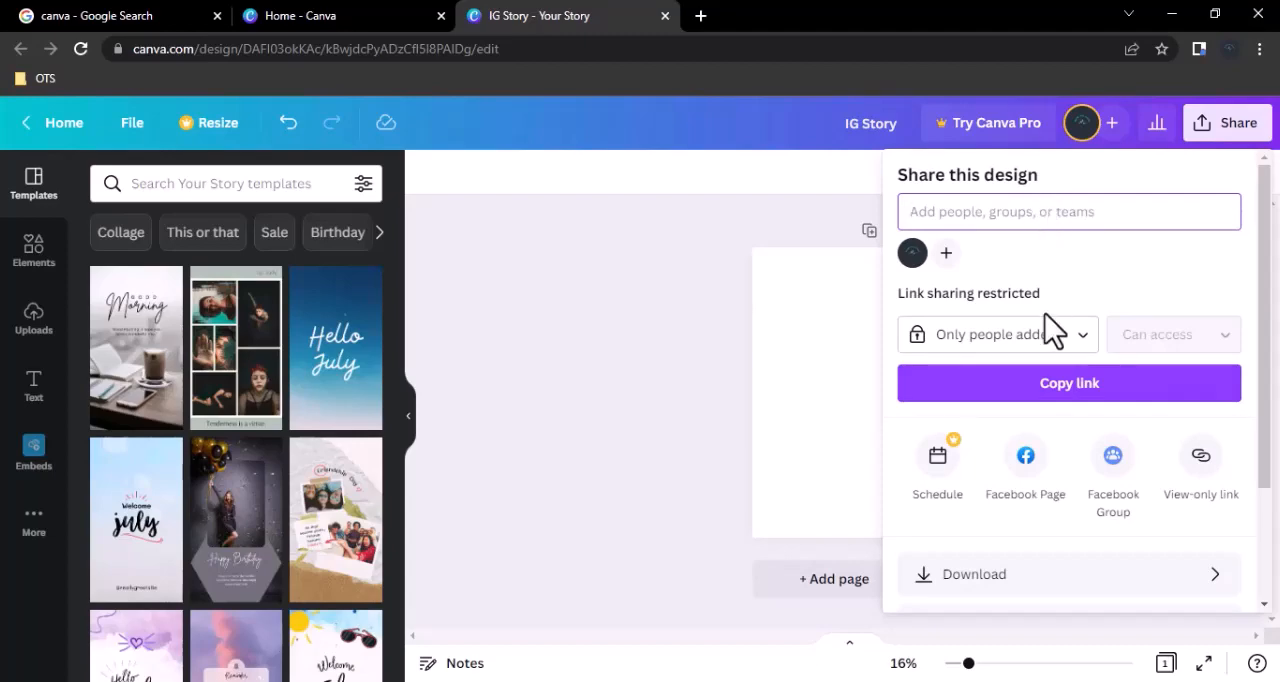
{"action": "scroll", "coordinate": [1045, 318], "scroll_direction": "down", "scroll_amount": 3}
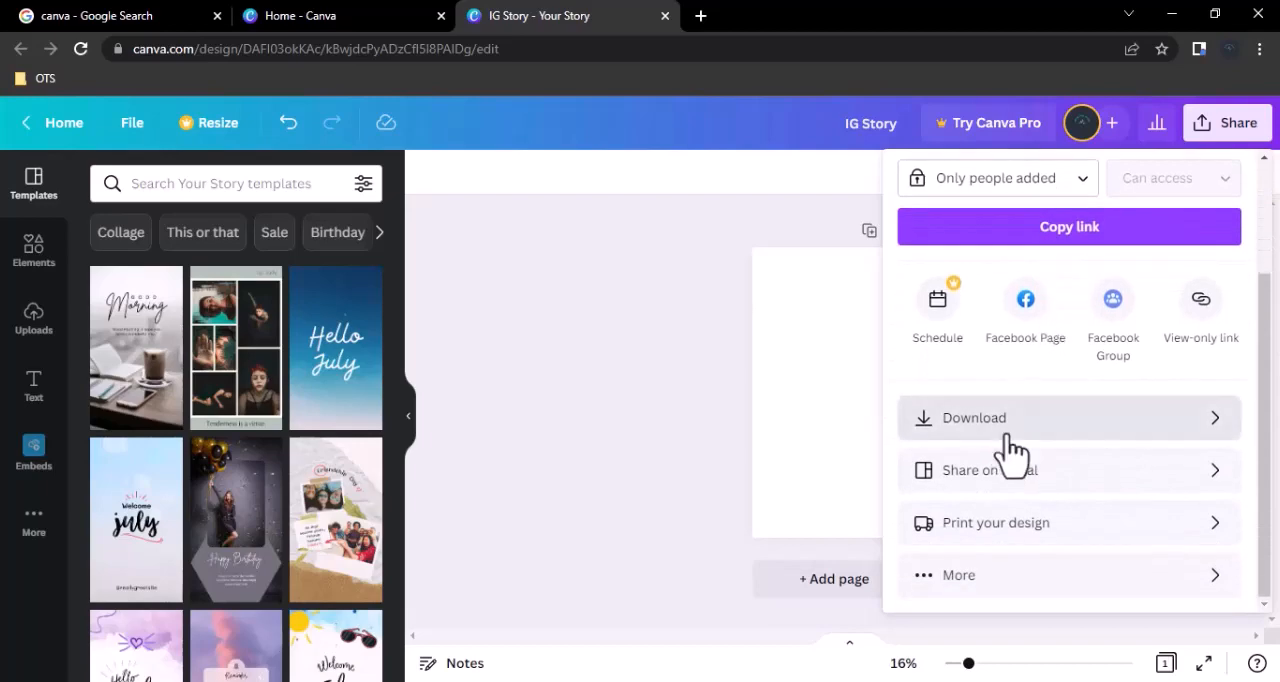
{"action": "left_click", "coordinate": [1015, 420]}
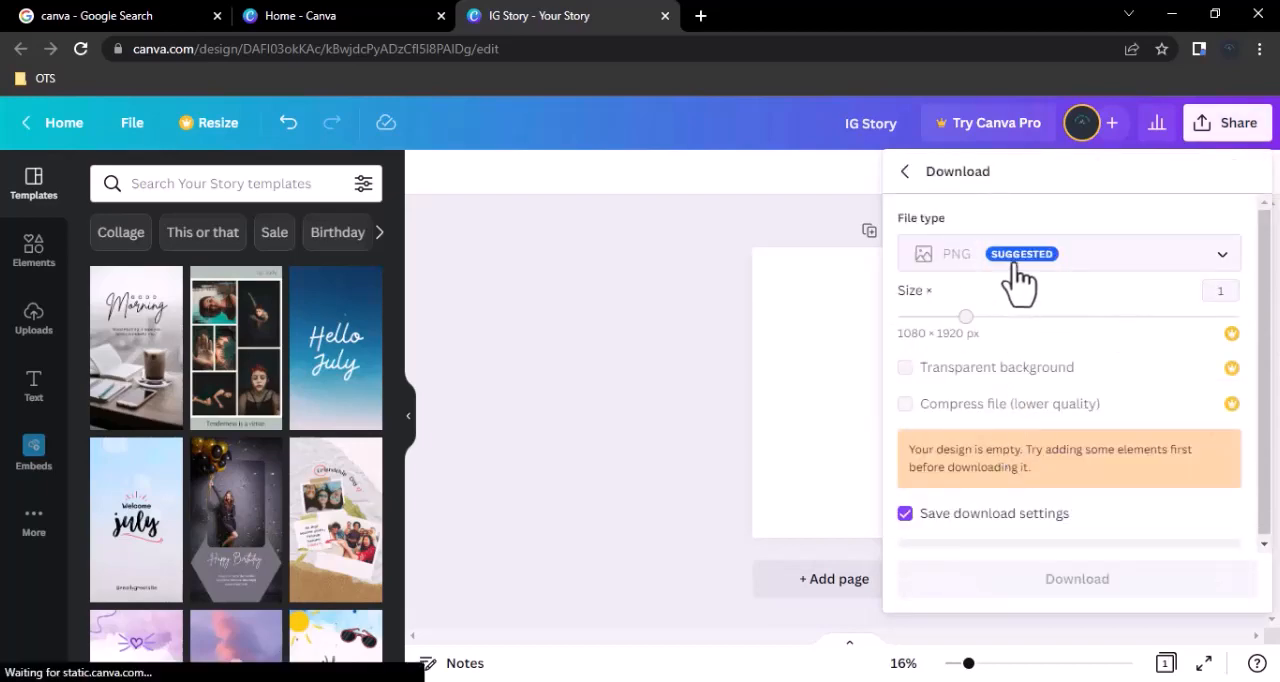
{"action": "left_click", "coordinate": [555, 426]}
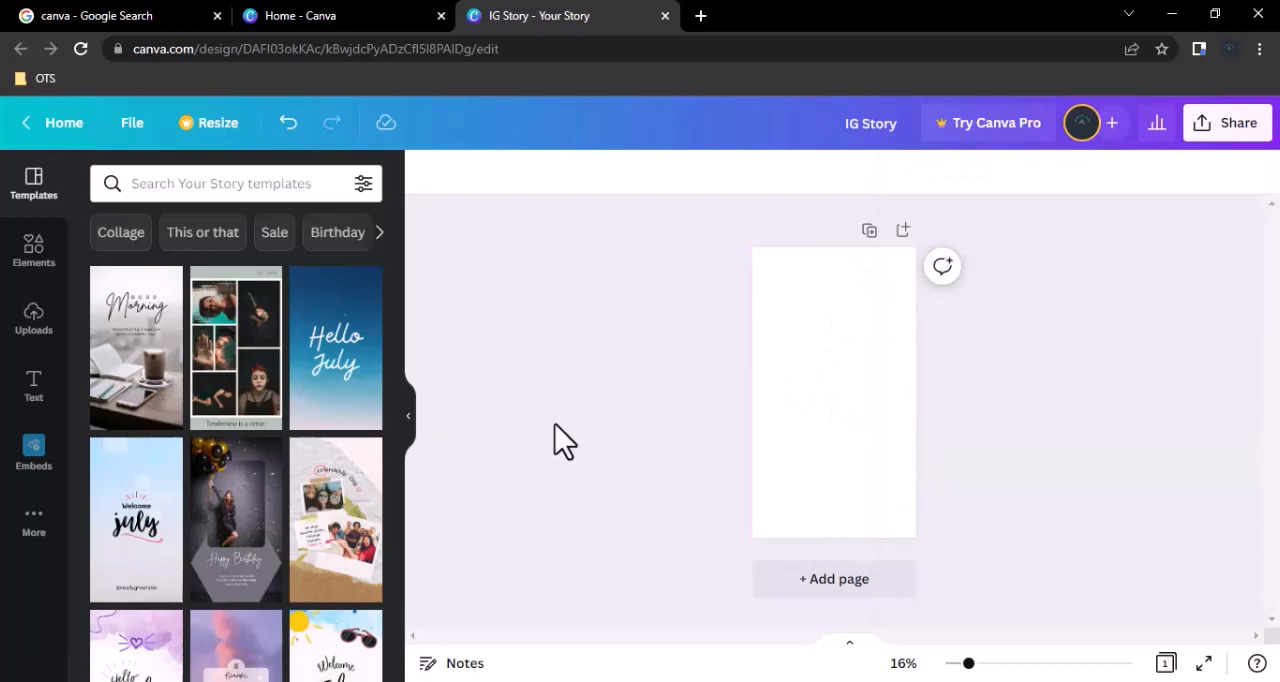
Apply the Good Morning coffee cup template to the blank story page.
{"action": "left_click", "coordinate": [147, 377]}
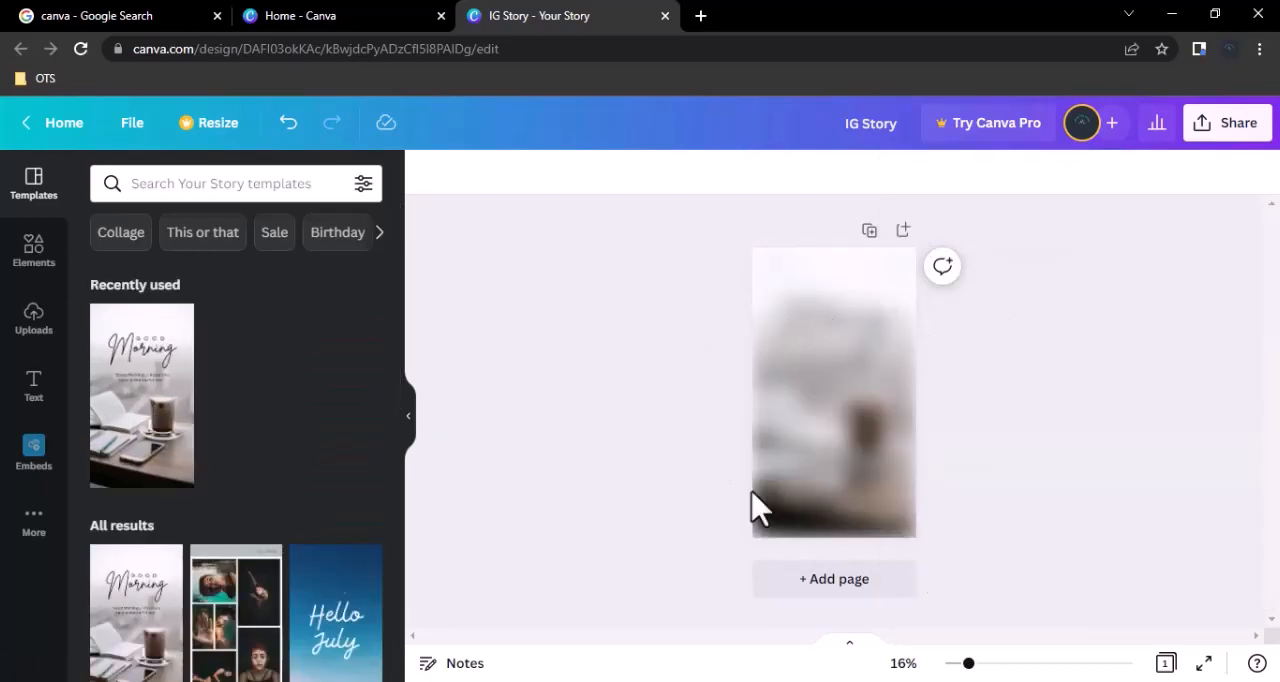
{"action": "left_click", "coordinate": [886, 354]}
Examine the file types offered for downloading the Good Morning story, without downloading it.
{"action": "left_click", "coordinate": [1238, 130]}
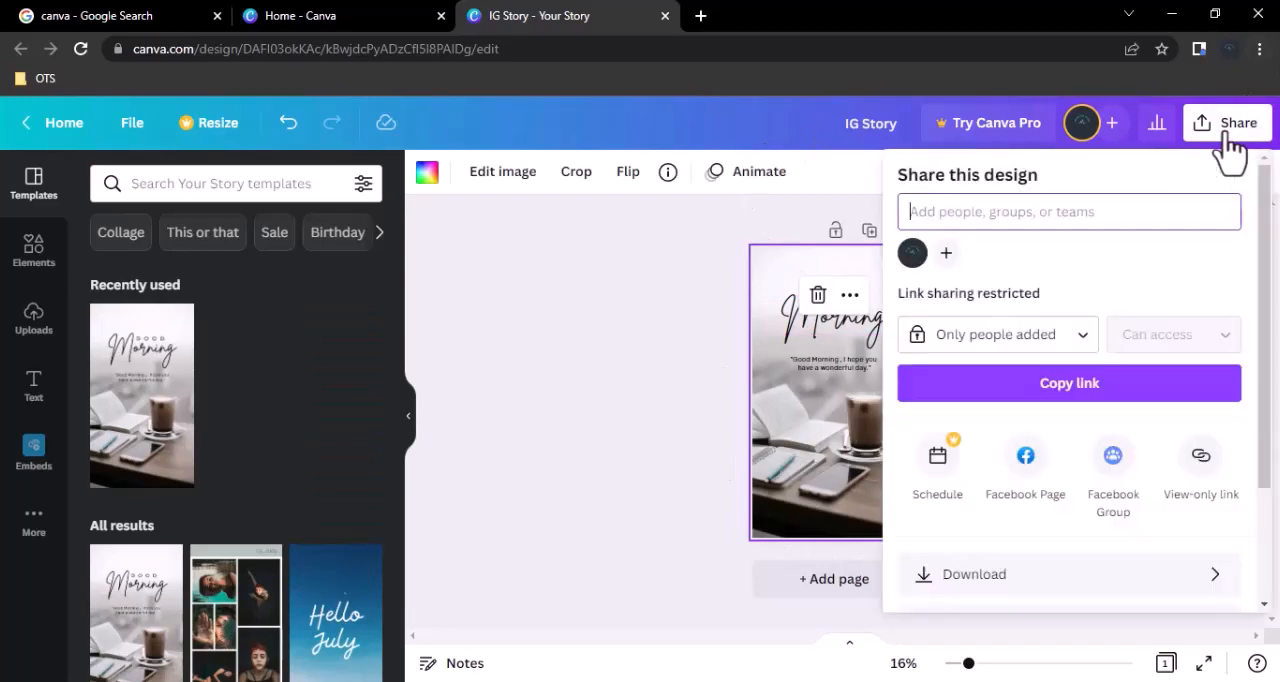
{"action": "scroll", "coordinate": [1111, 309], "scroll_direction": "down", "scroll_amount": 3}
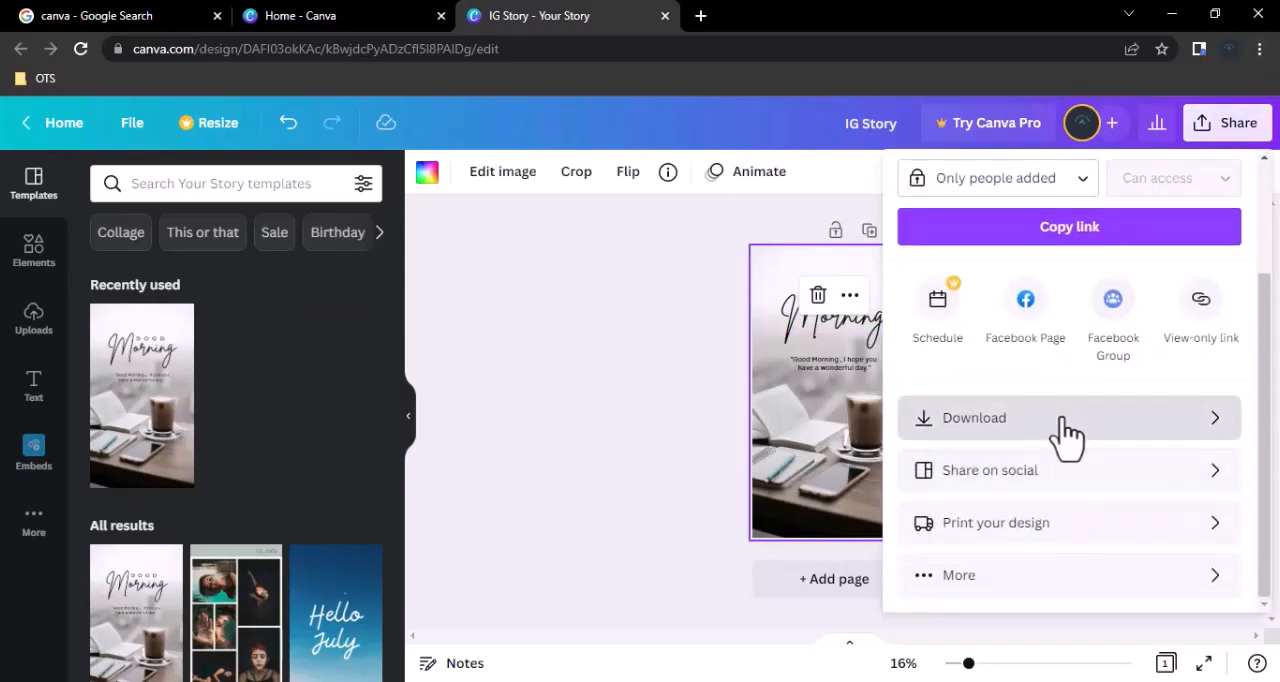
{"action": "left_click", "coordinate": [1064, 422]}
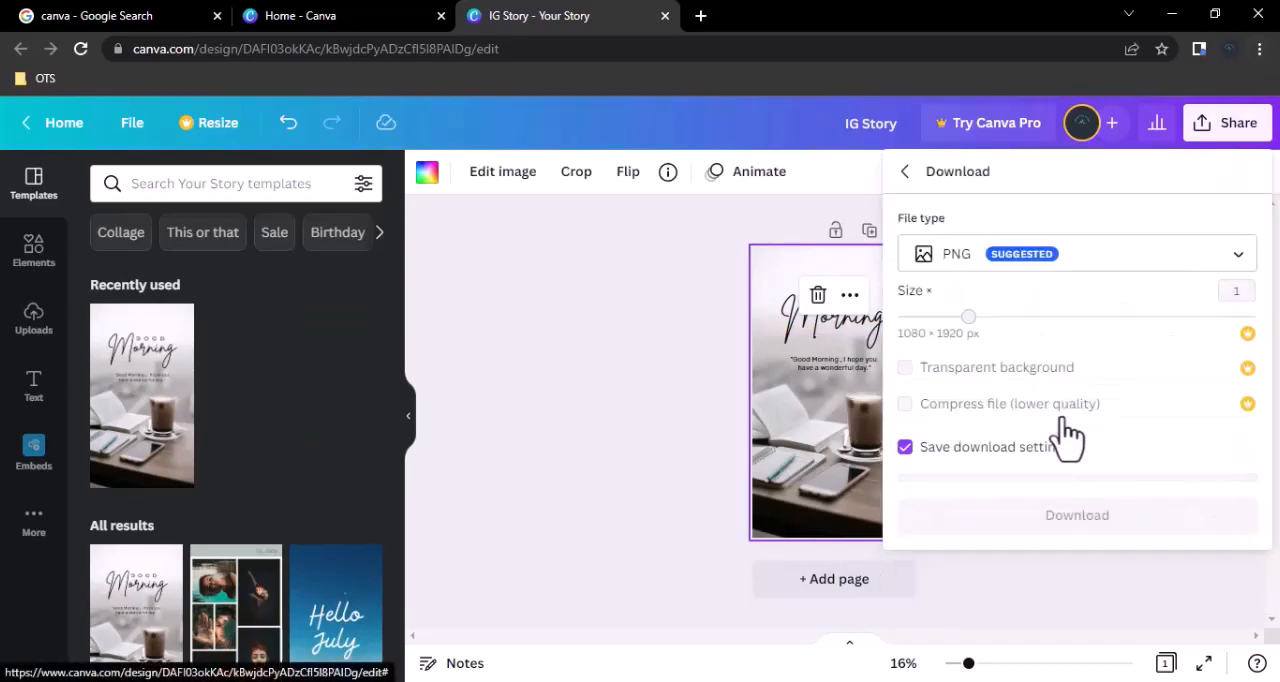
{"action": "left_click", "coordinate": [1055, 268]}
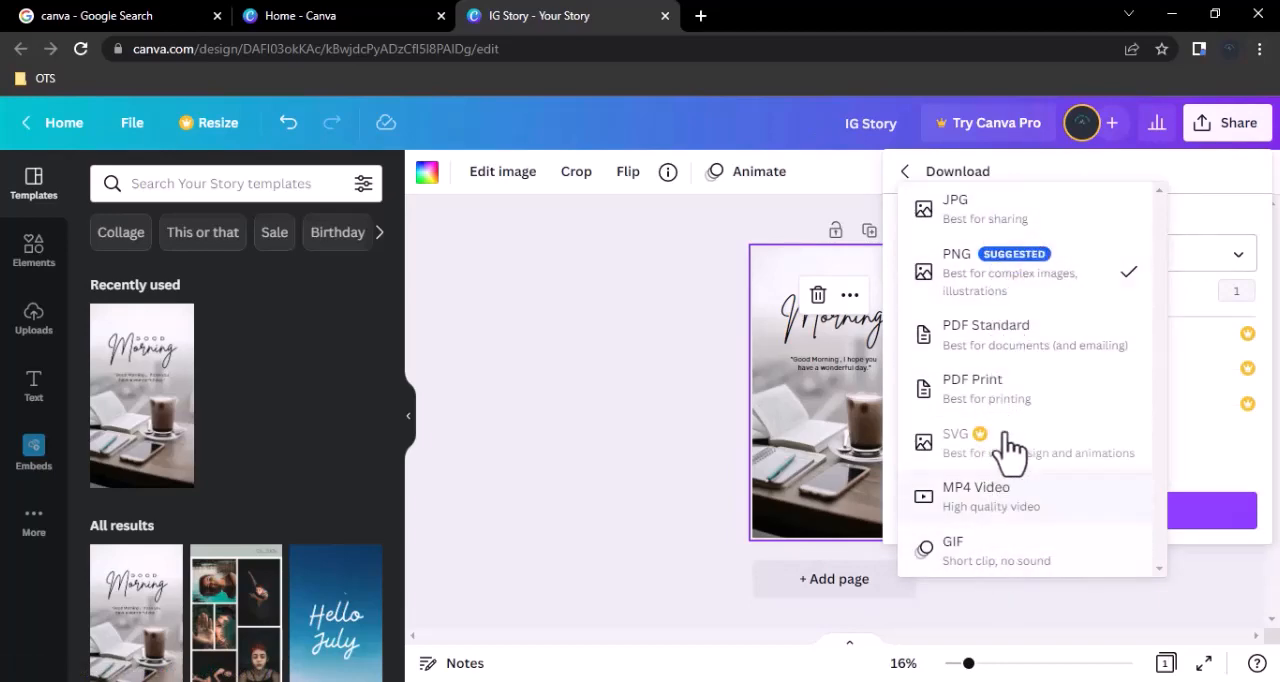
{"action": "left_click", "coordinate": [539, 328]}
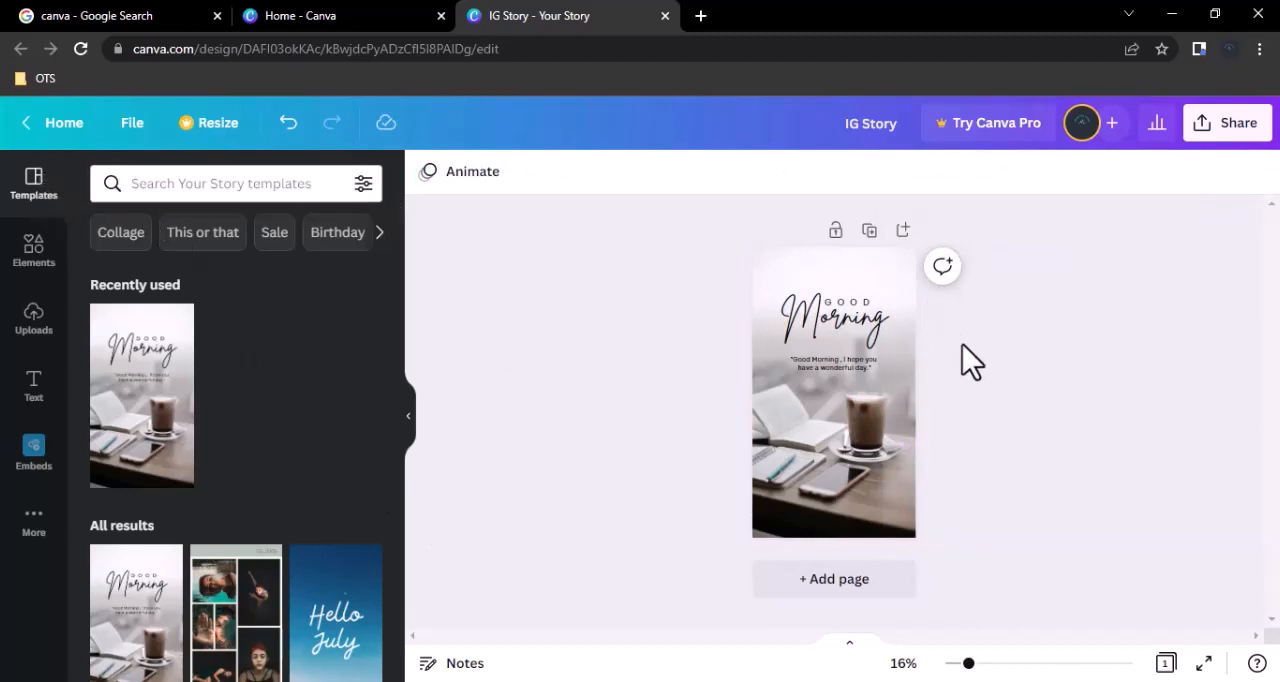
{"action": "scroll", "coordinate": [266, 465], "scroll_direction": "down", "scroll_amount": 3}
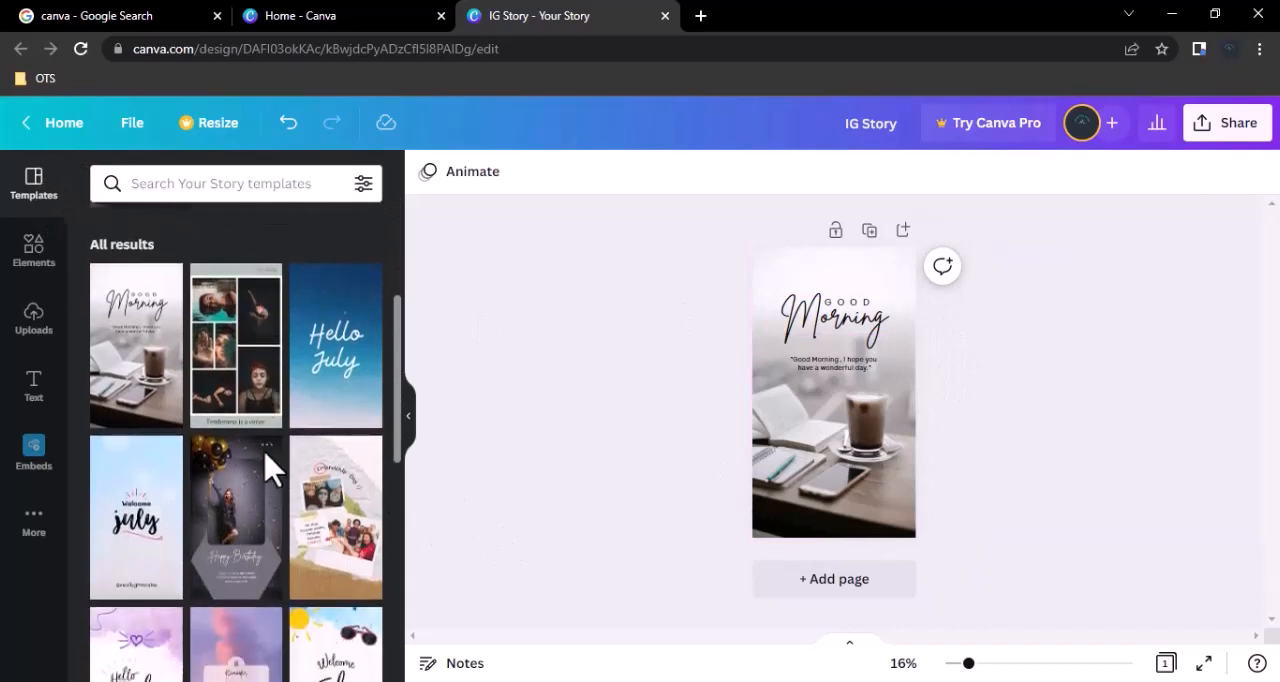
{"action": "scroll", "coordinate": [268, 468], "scroll_direction": "down", "scroll_amount": 4}
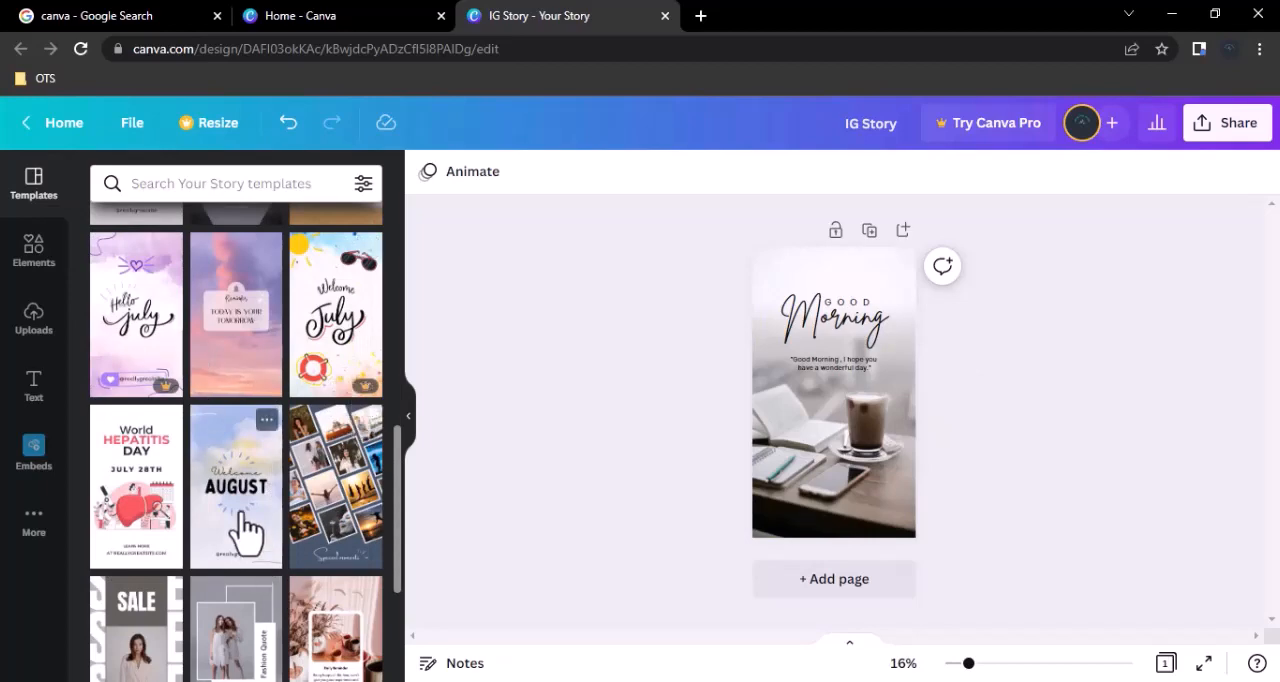
{"action": "scroll", "coordinate": [243, 528], "scroll_direction": "down", "scroll_amount": 3}
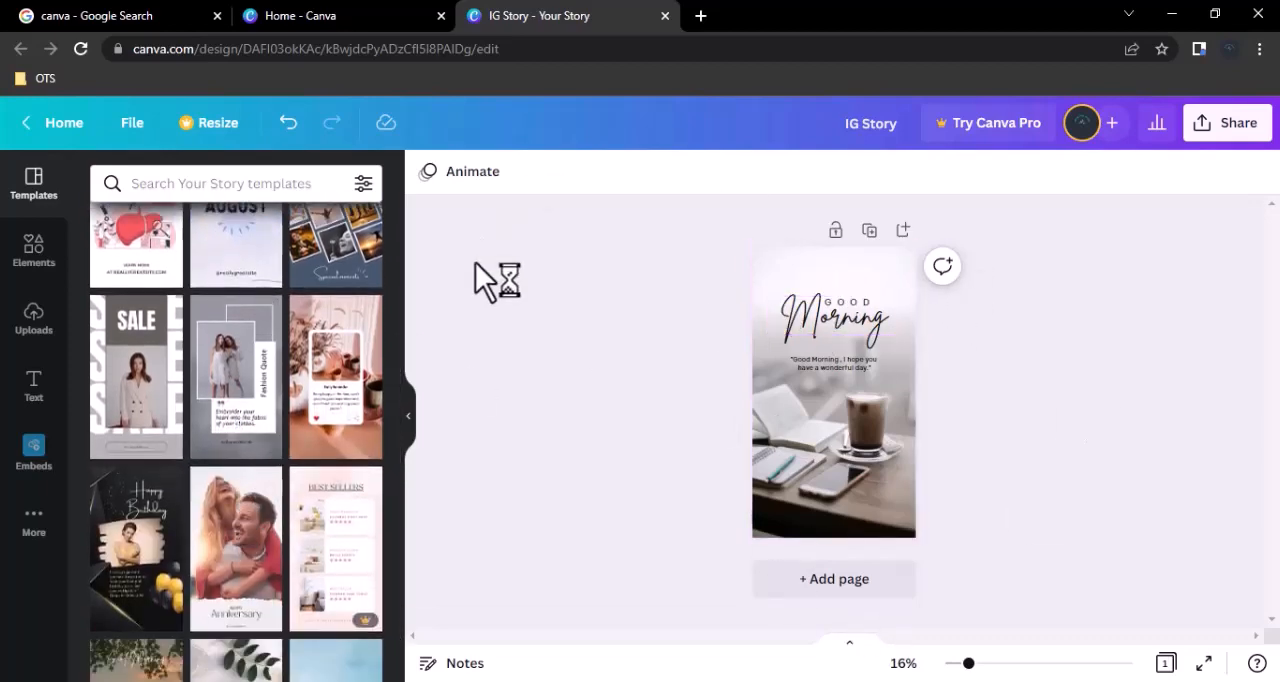
Set the font size of the word GOOD in the story heading to 100.
{"action": "double_click", "coordinate": [843, 309]}
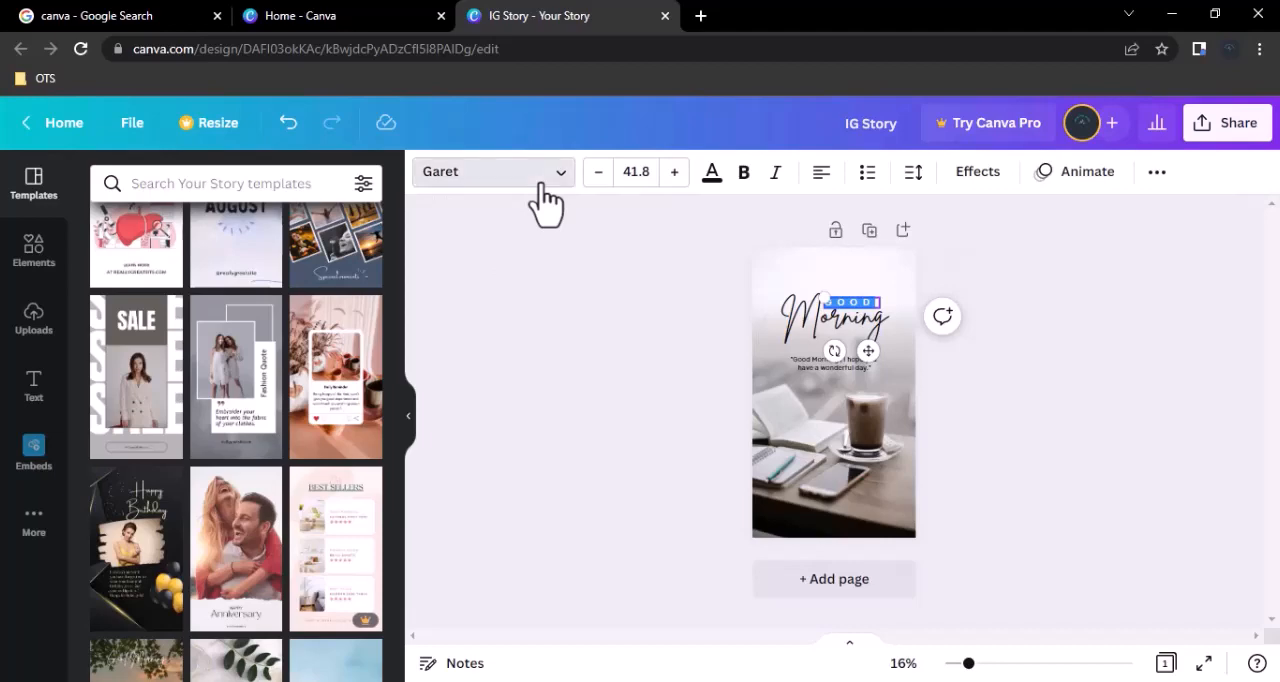
{"action": "left_click", "coordinate": [540, 186]}
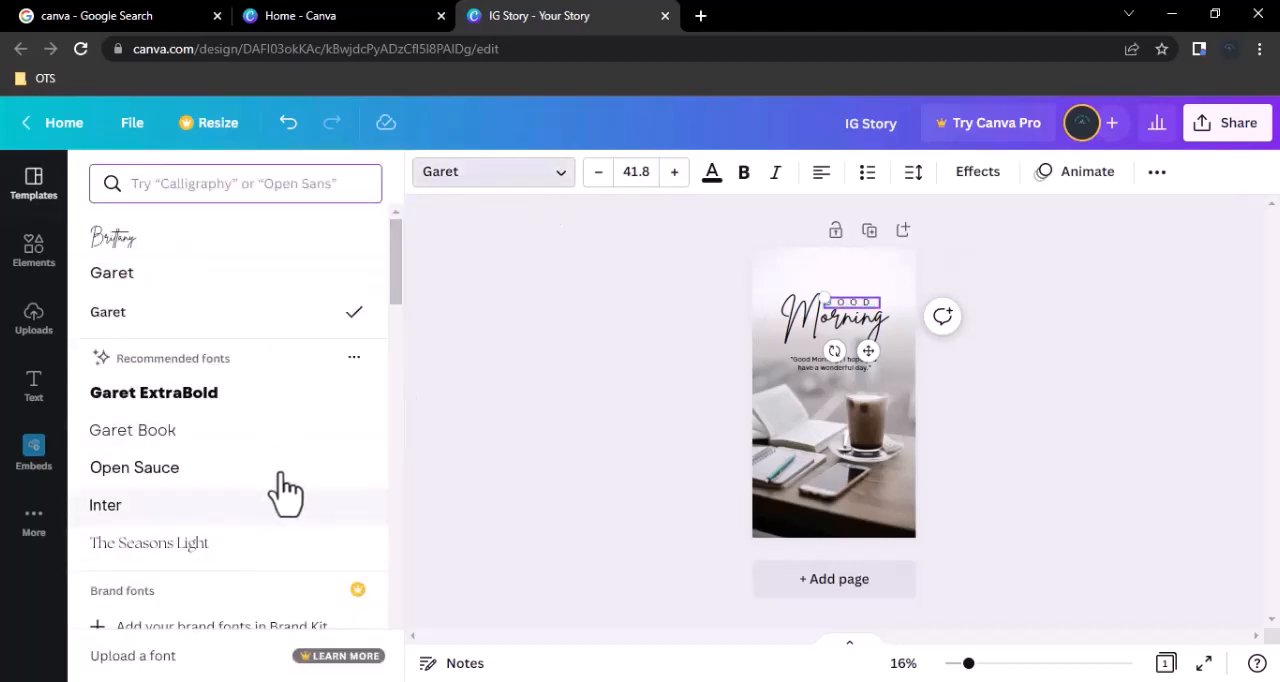
{"action": "left_click", "coordinate": [645, 184]}
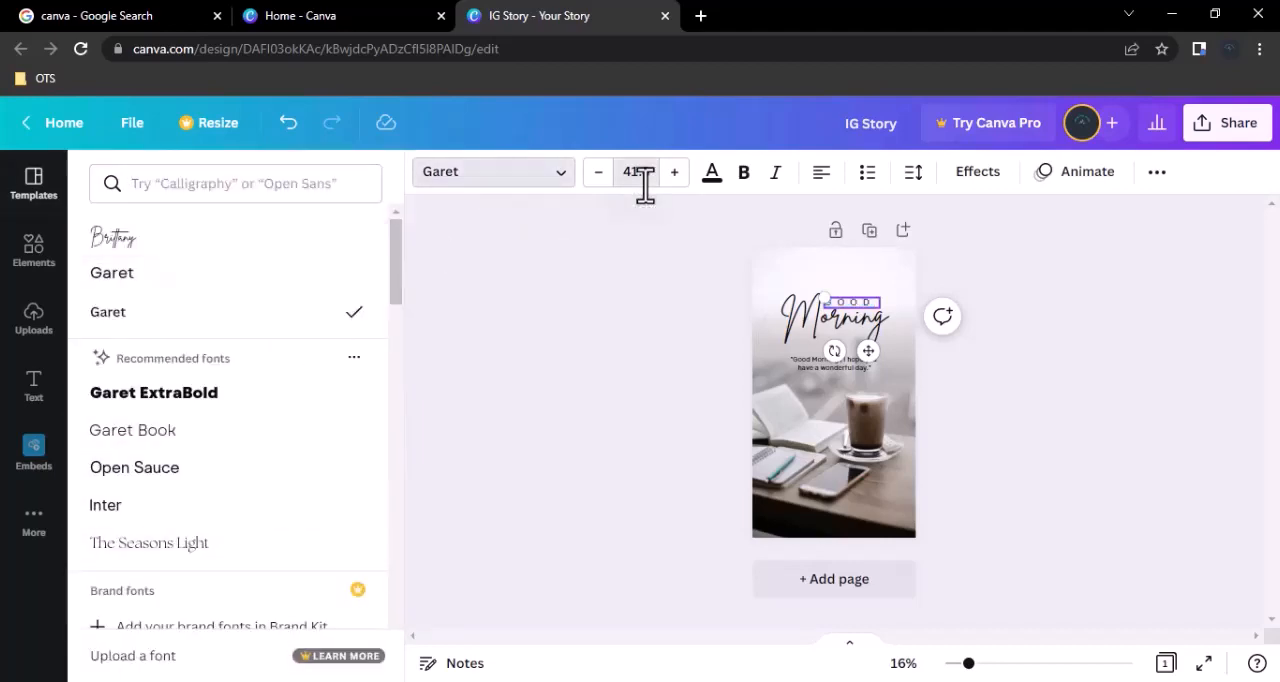
{"action": "left_click", "coordinate": [645, 184]}
{"action": "left_click", "coordinate": [673, 333]}
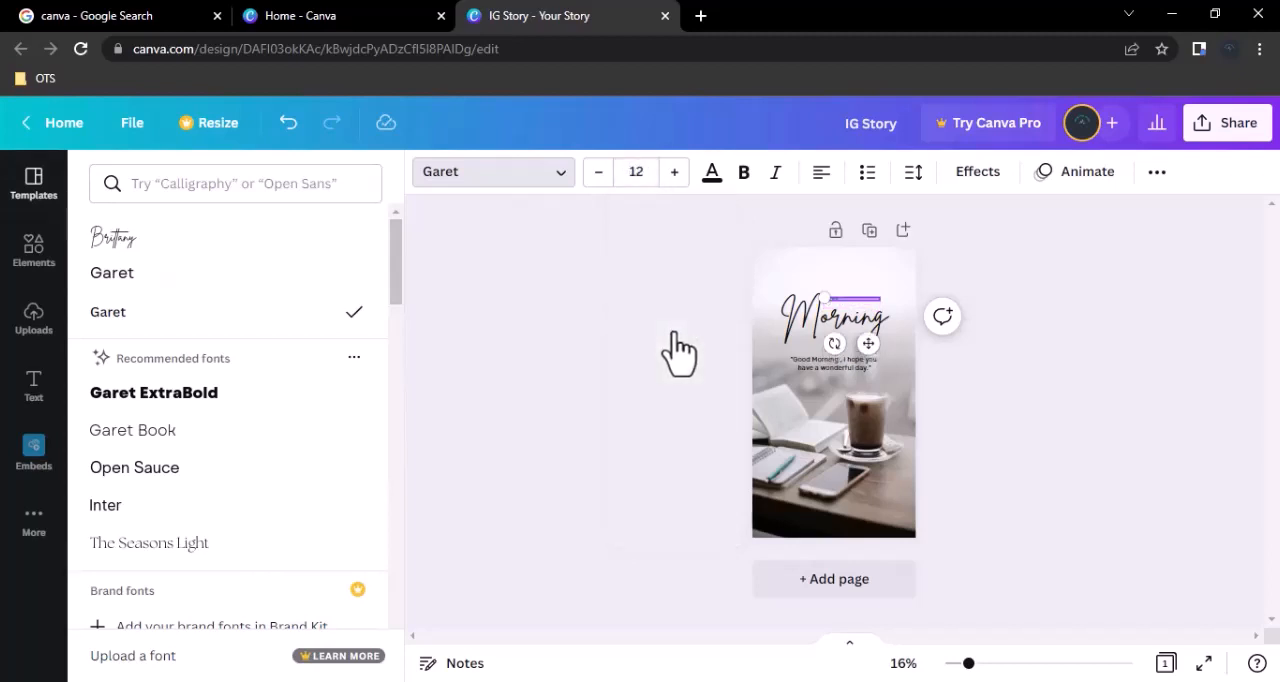
{"action": "left_click", "coordinate": [620, 176]}
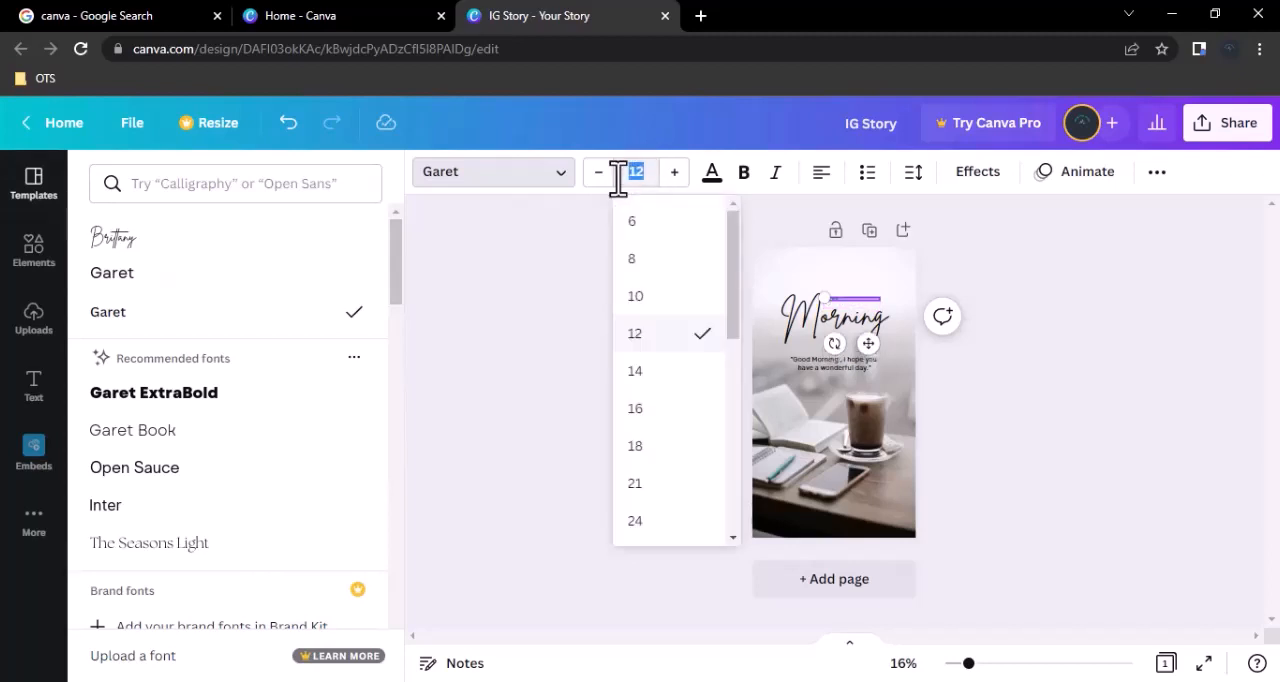
{"action": "type", "text": "100"}
{"action": "key", "text": "Return"}
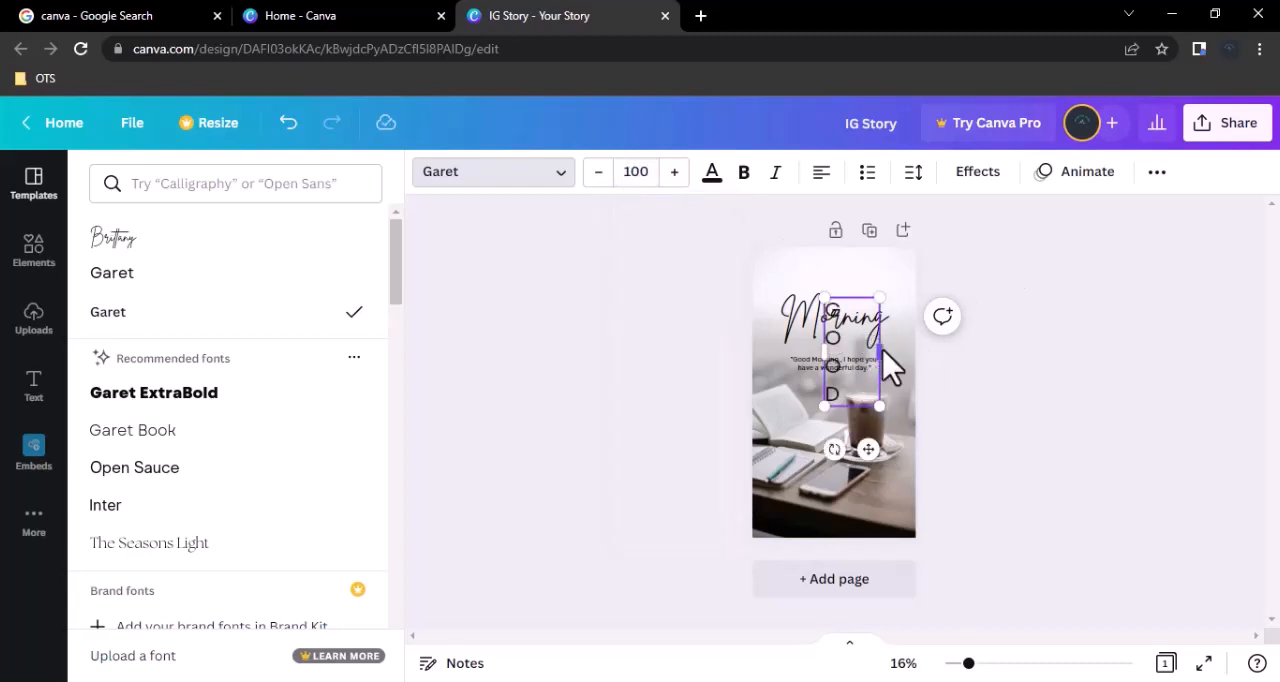
Widen the GOOD text box so the word fits on one line and move it above Morning.
{"action": "left_click_drag", "start_coordinate": [881, 350], "coordinate": [972, 329]}
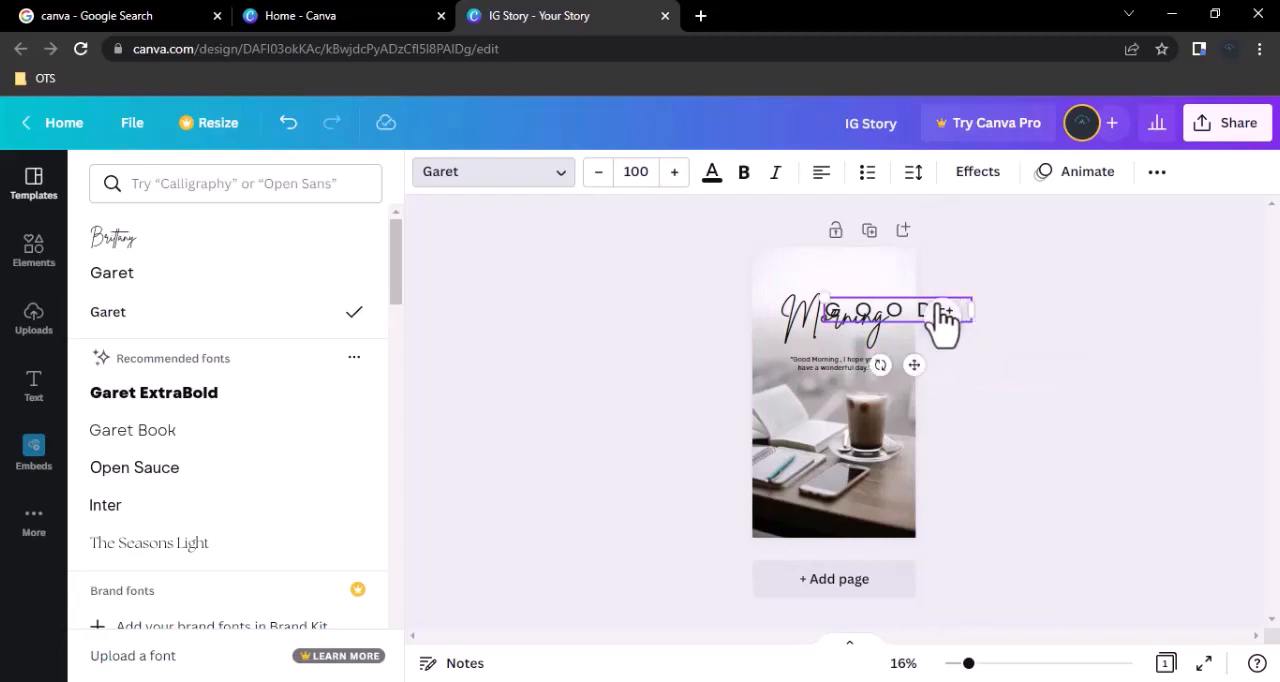
{"action": "left_click_drag", "start_coordinate": [882, 288], "coordinate": [844, 263]}
{"action": "left_click", "coordinate": [505, 178]}
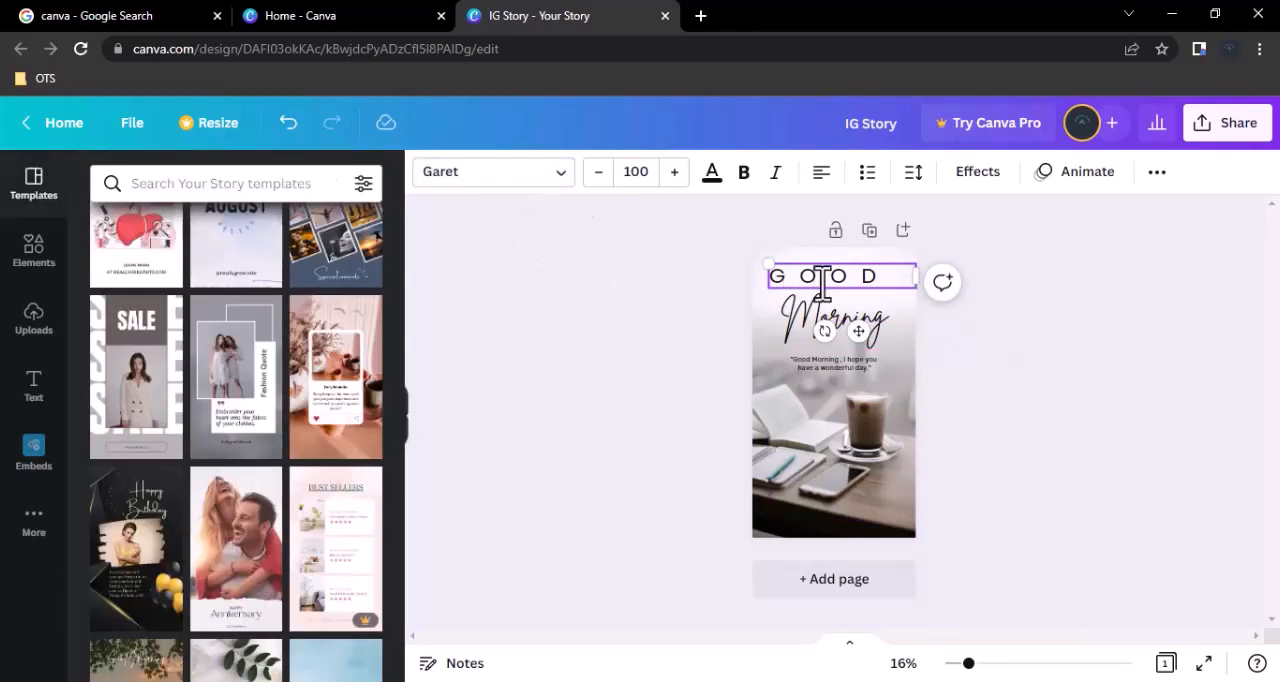
Change the GOOD text to the Garet ExtraBold font and colour it pink from the default colours.
{"action": "left_click", "coordinate": [503, 180]}
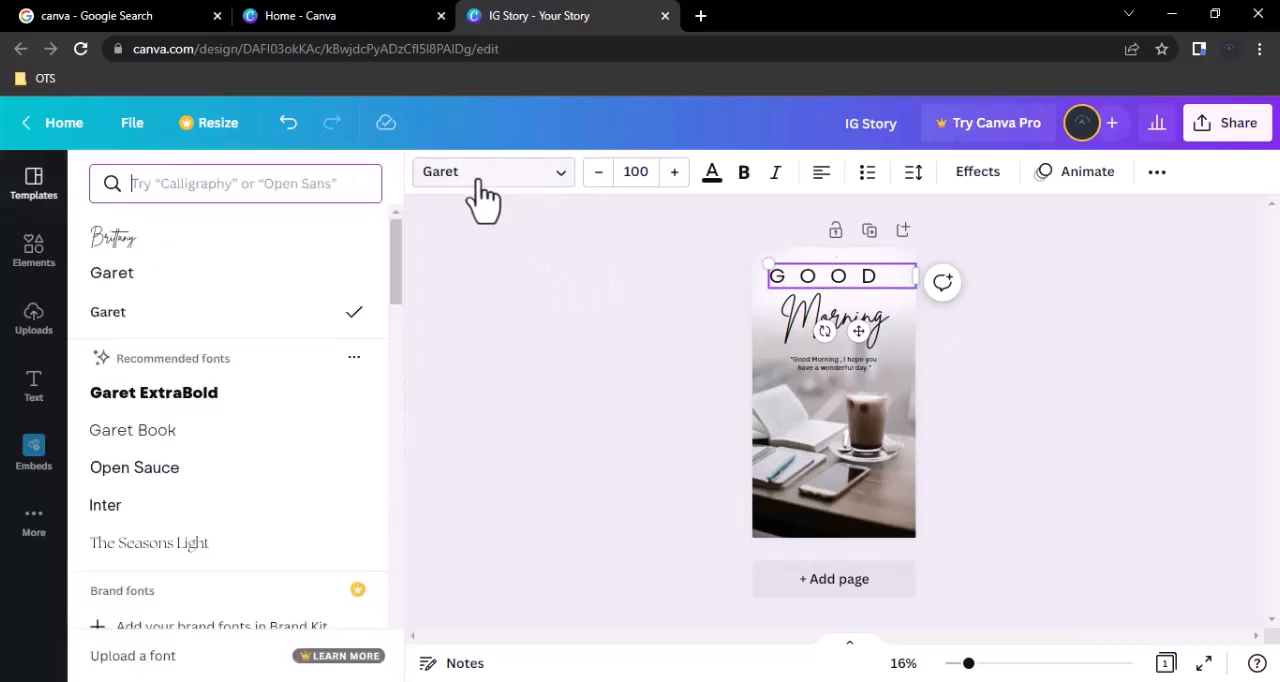
{"action": "left_click", "coordinate": [245, 400]}
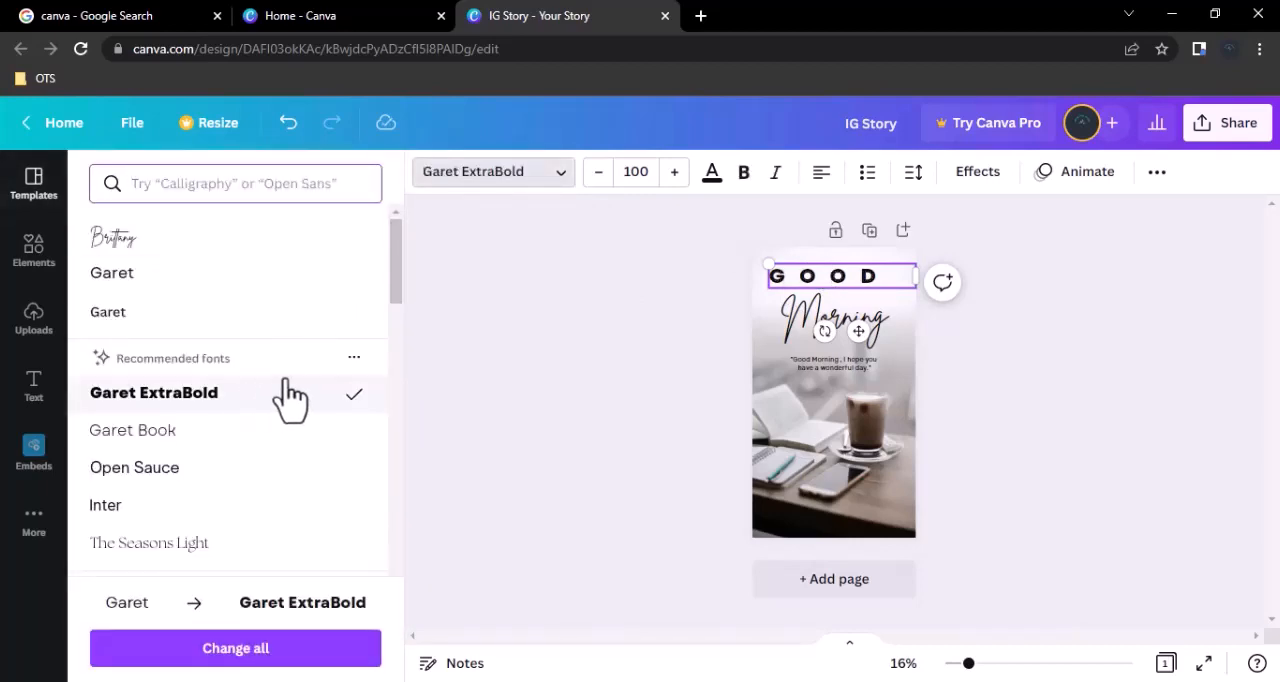
{"action": "left_click", "coordinate": [576, 320]}
{"action": "left_click", "coordinate": [714, 180]}
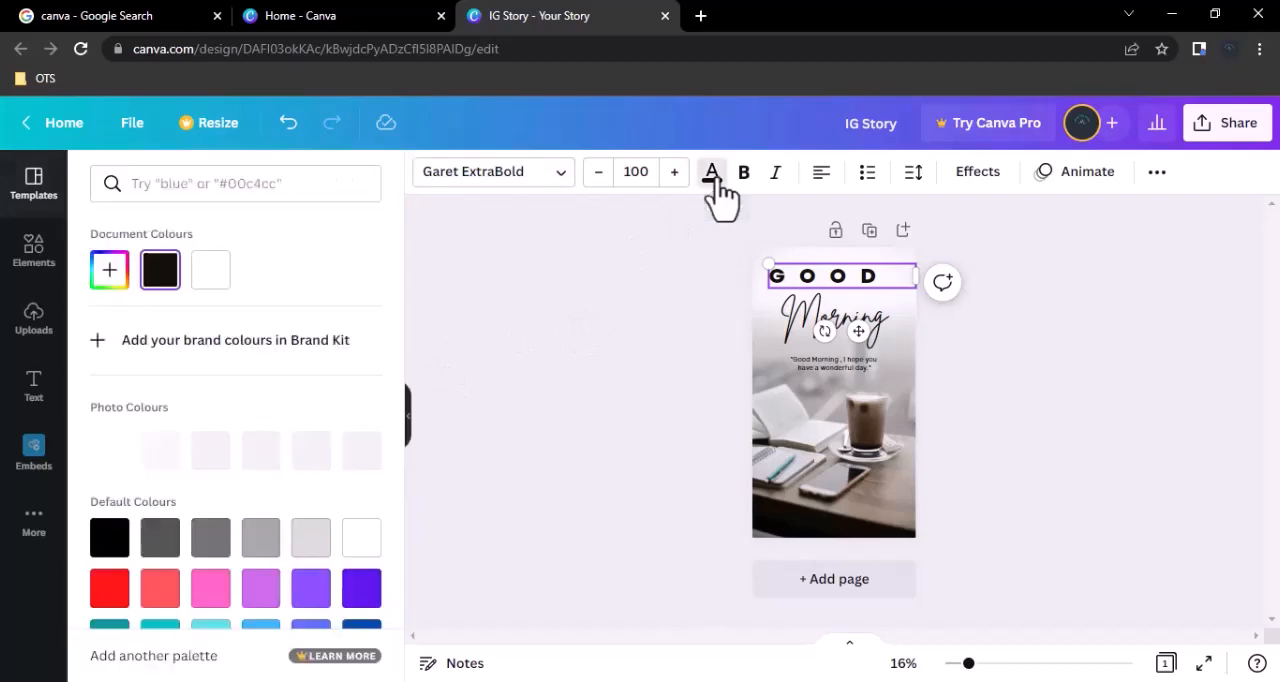
{"action": "left_click", "coordinate": [214, 590]}
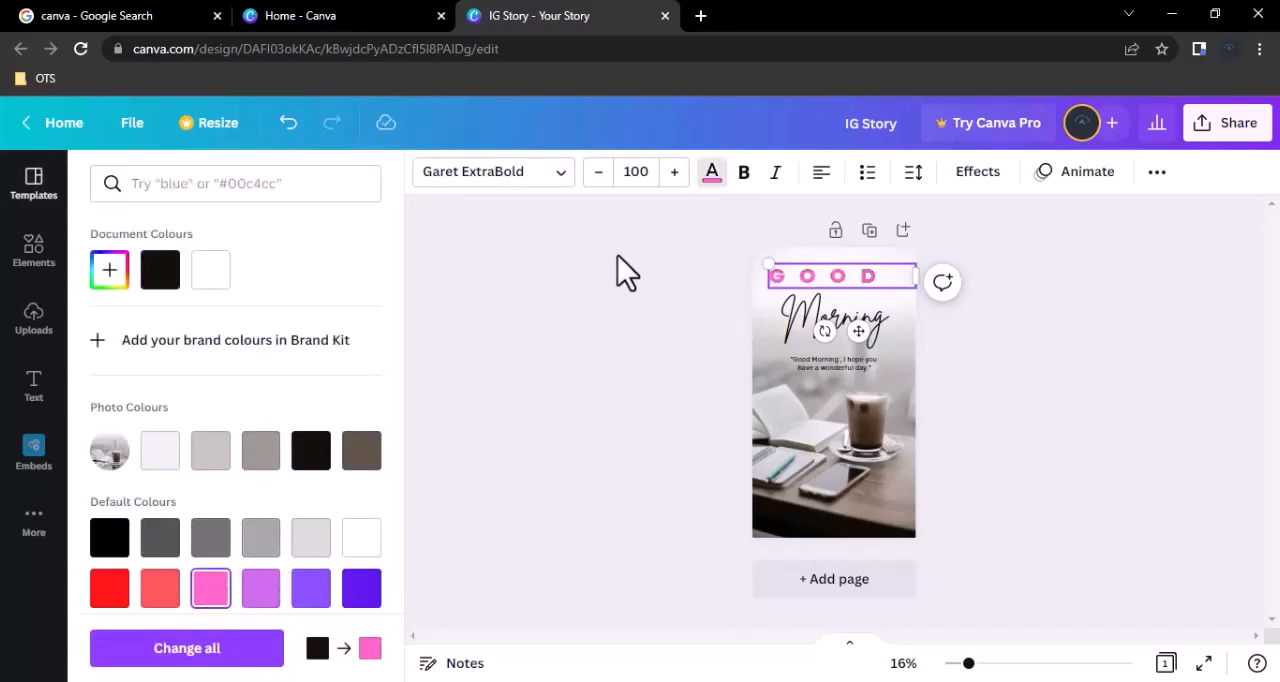
Centre the GOOD text in bold italic, and try bullet formatting on it before removing the bullets.
{"action": "left_click", "coordinate": [822, 174]}
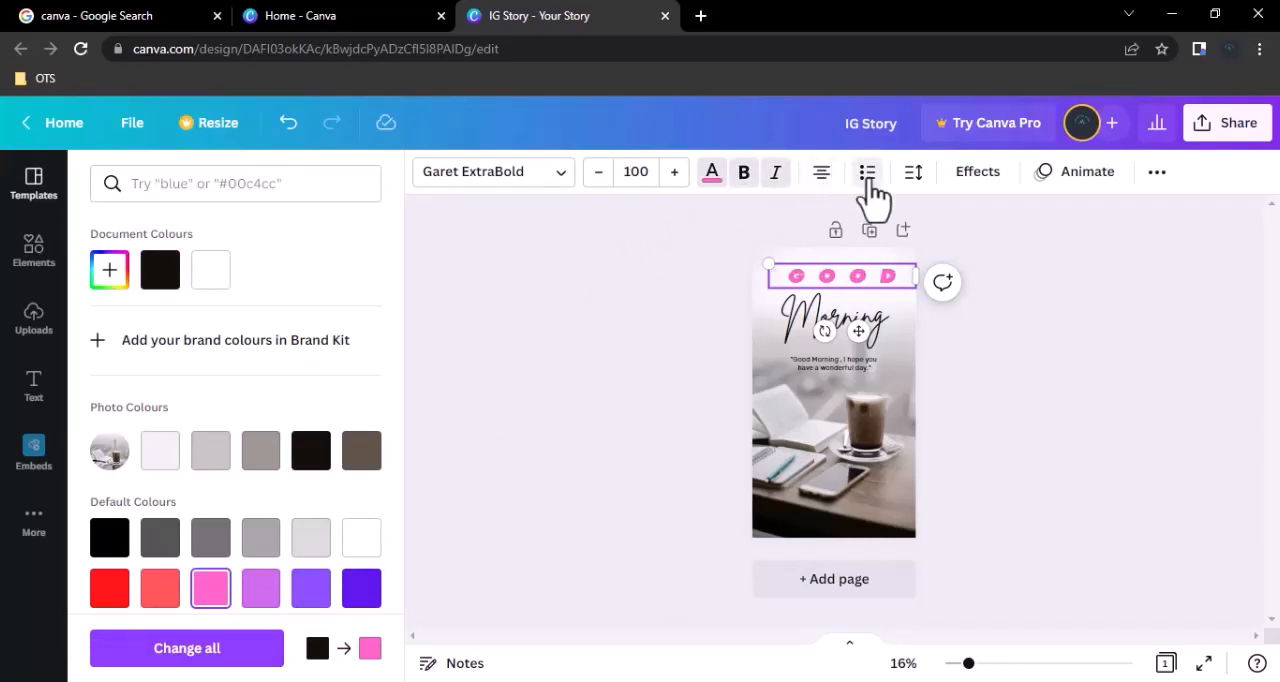
{"action": "left_click", "coordinate": [868, 176]}
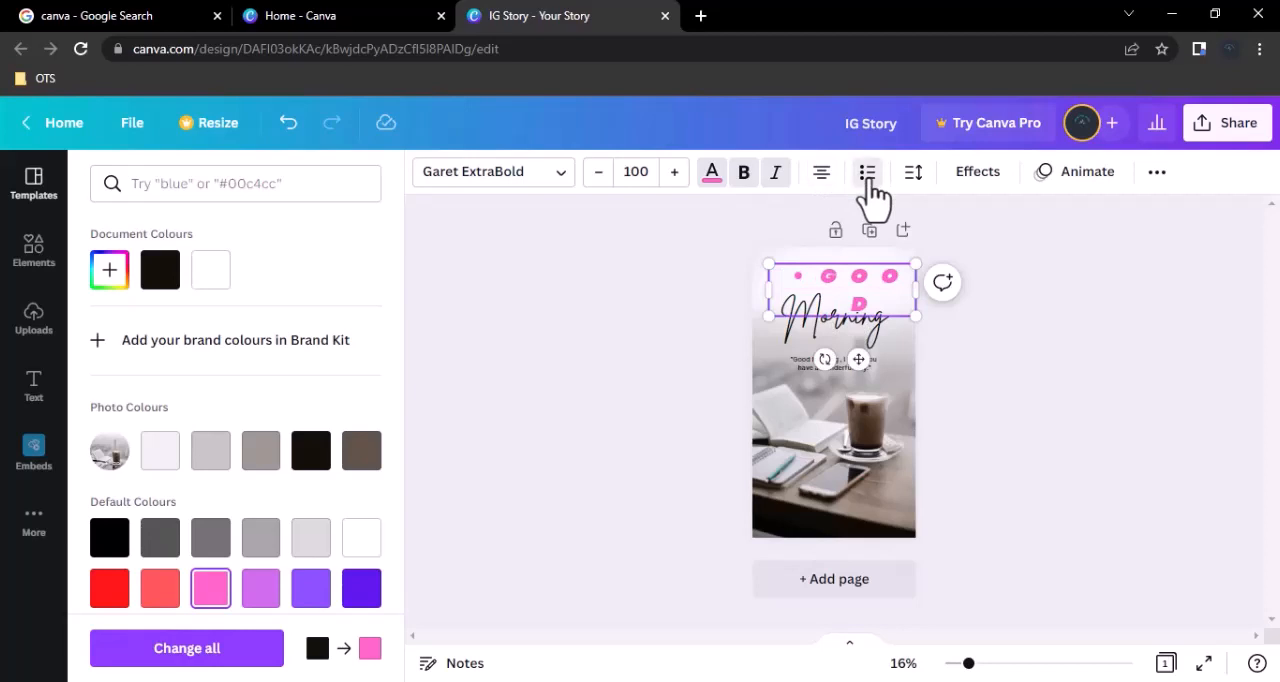
{"action": "left_click", "coordinate": [868, 176]}
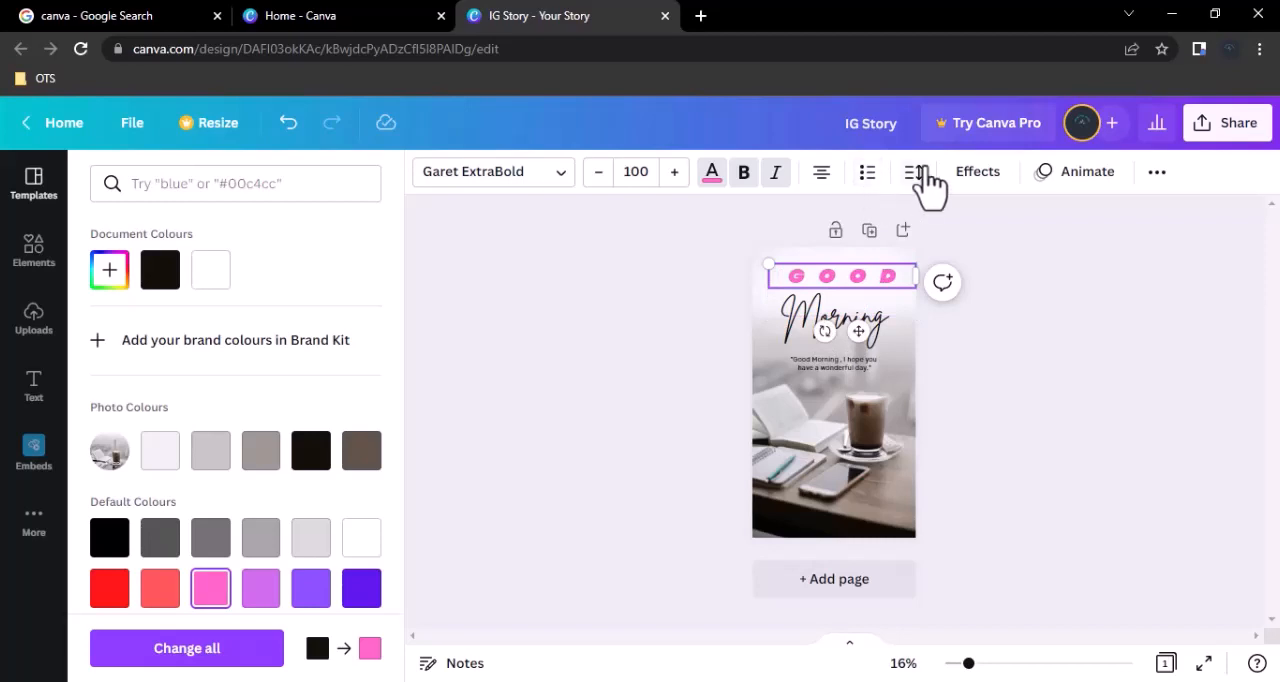
Set the GOOD text's letter spacing to 756 and its line spacing to 1.89.
{"action": "left_click", "coordinate": [918, 178]}
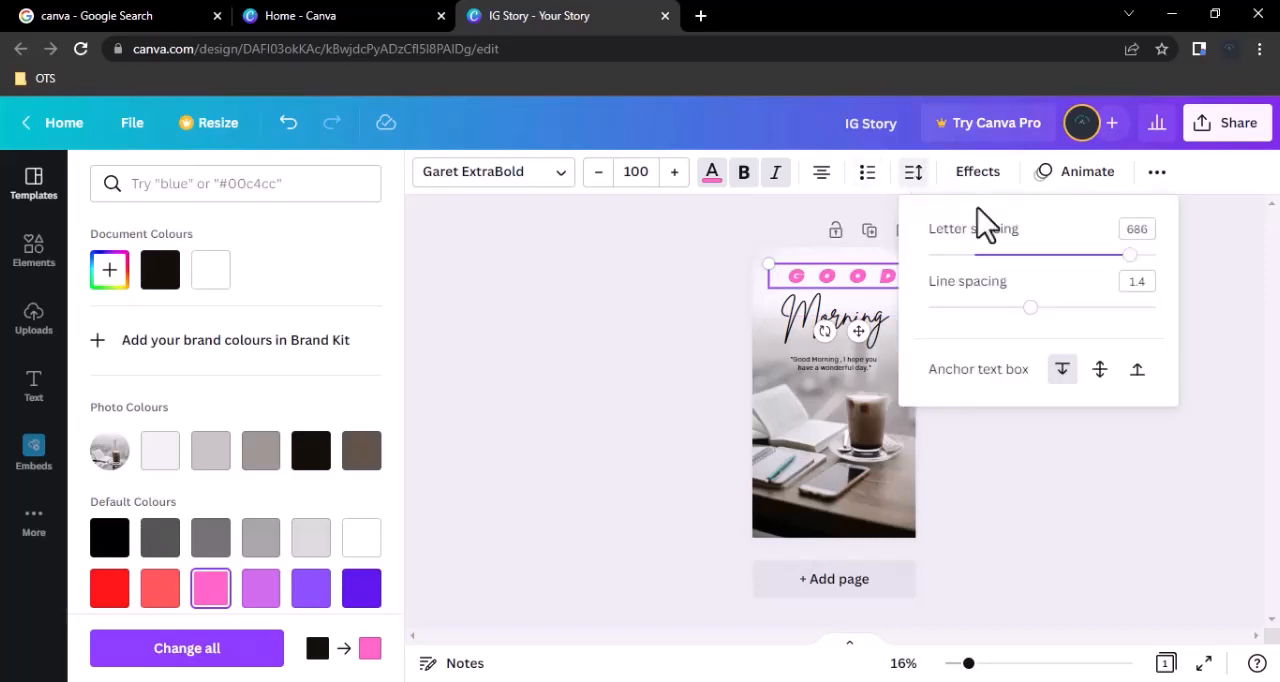
{"action": "mouse_move", "coordinate": [1131, 256]}
{"action": "left_mouse_down"}
{"action": "mouse_move", "coordinate": [996, 256]}
{"action": "mouse_move", "coordinate": [1146, 256]}
{"action": "left_mouse_up"}
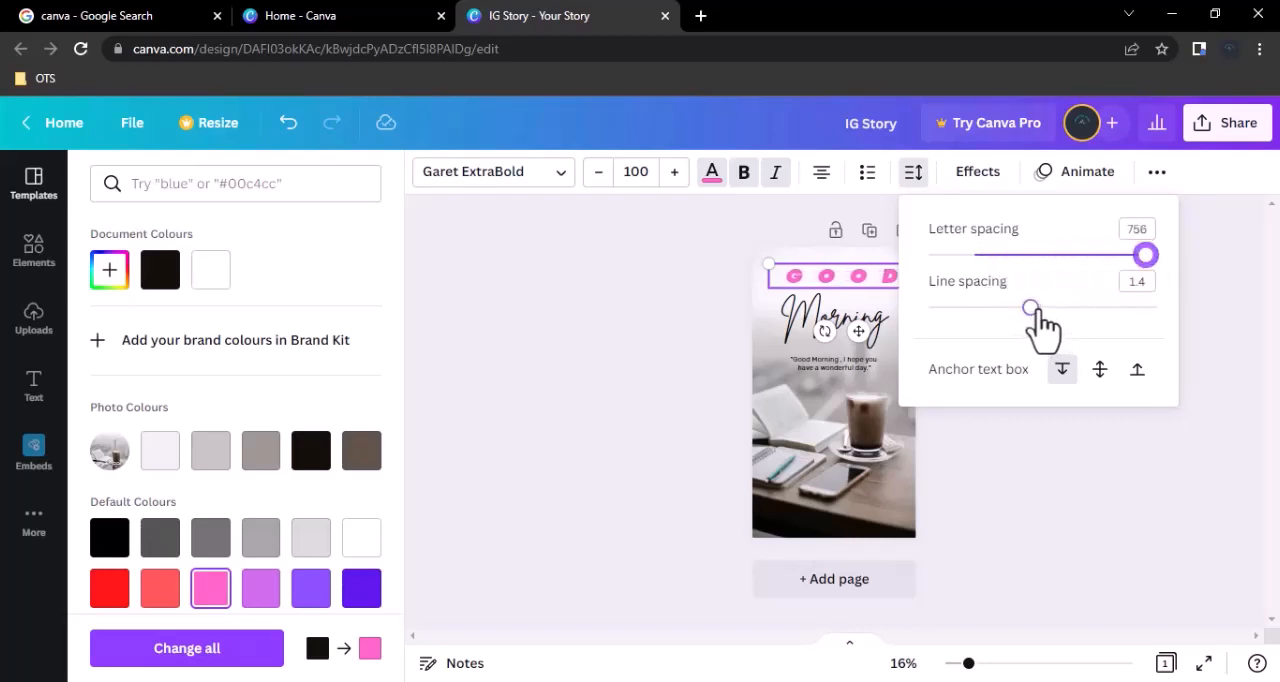
{"action": "left_click_drag", "start_coordinate": [1030, 307], "coordinate": [1100, 308]}
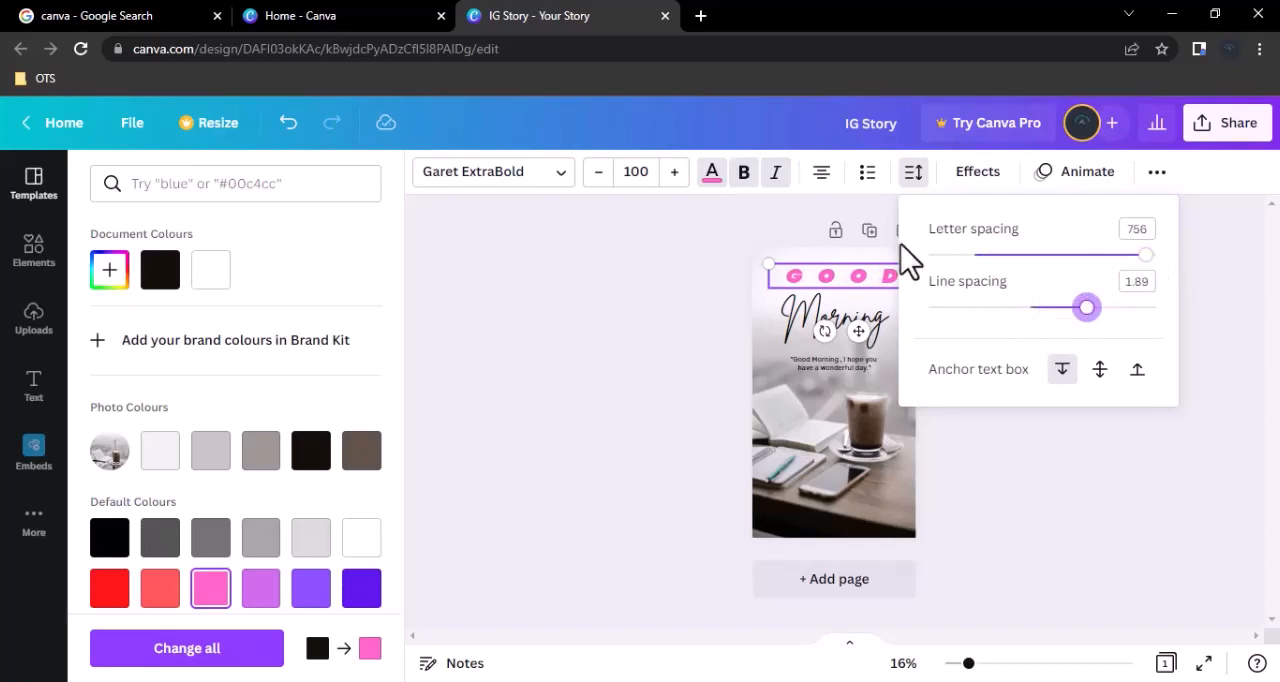
Tighten the GOOD text's line spacing and anchor its text box to the middle.
{"action": "left_click", "coordinate": [888, 278]}
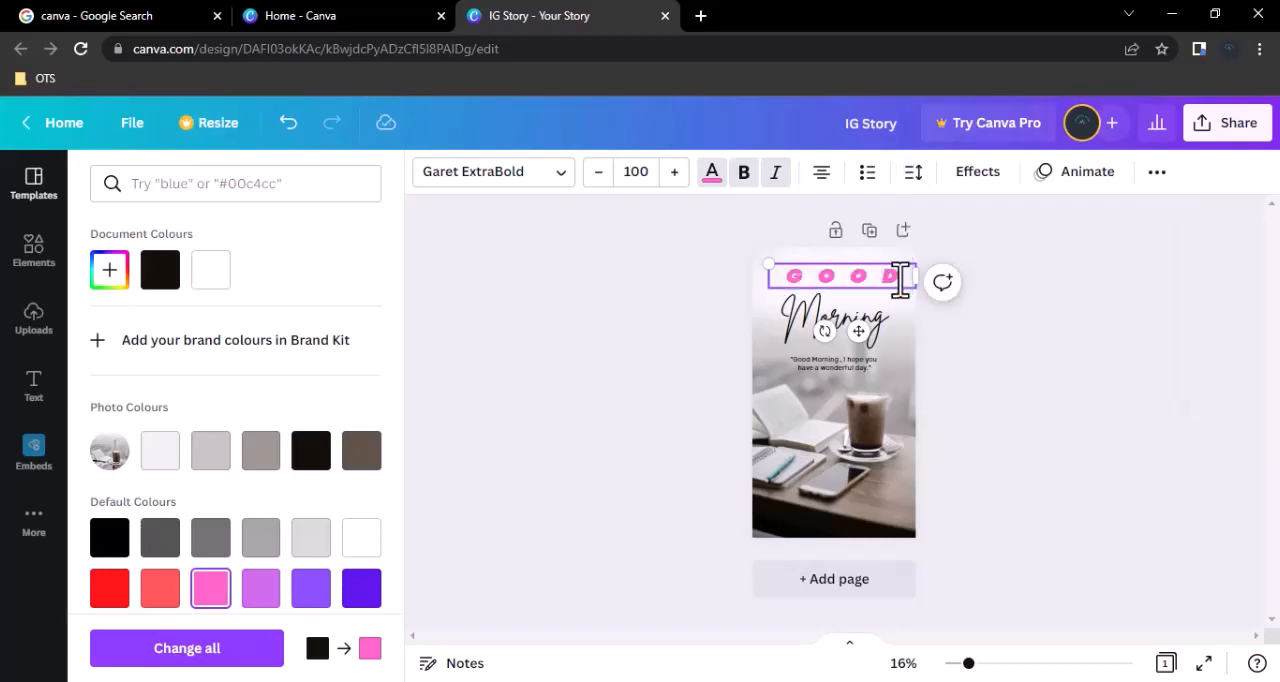
{"action": "left_click", "coordinate": [900, 282]}
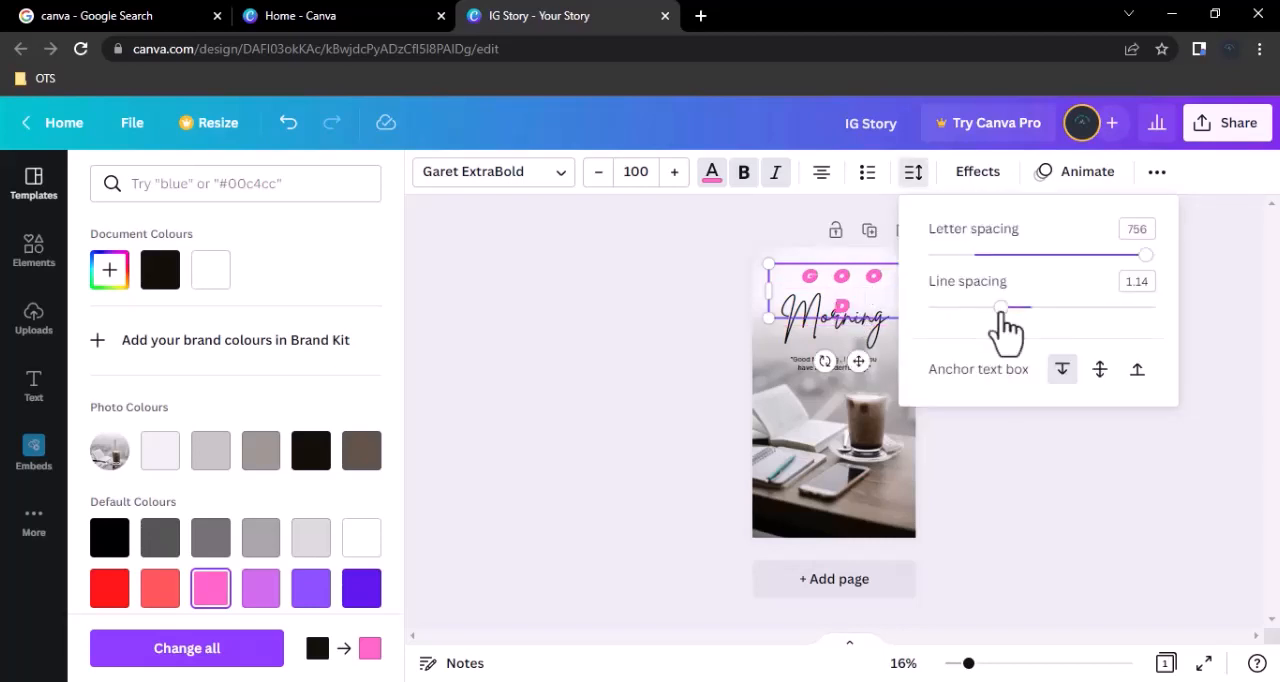
{"action": "mouse_move", "coordinate": [1002, 313]}
{"action": "left_mouse_down"}
{"action": "mouse_move", "coordinate": [1115, 304]}
{"action": "mouse_move", "coordinate": [979, 307]}
{"action": "left_mouse_up"}
{"action": "left_click", "coordinate": [1100, 369]}
Apply the Neon effect to the GOOD text and browse the available text animations.
{"action": "left_click", "coordinate": [975, 175]}
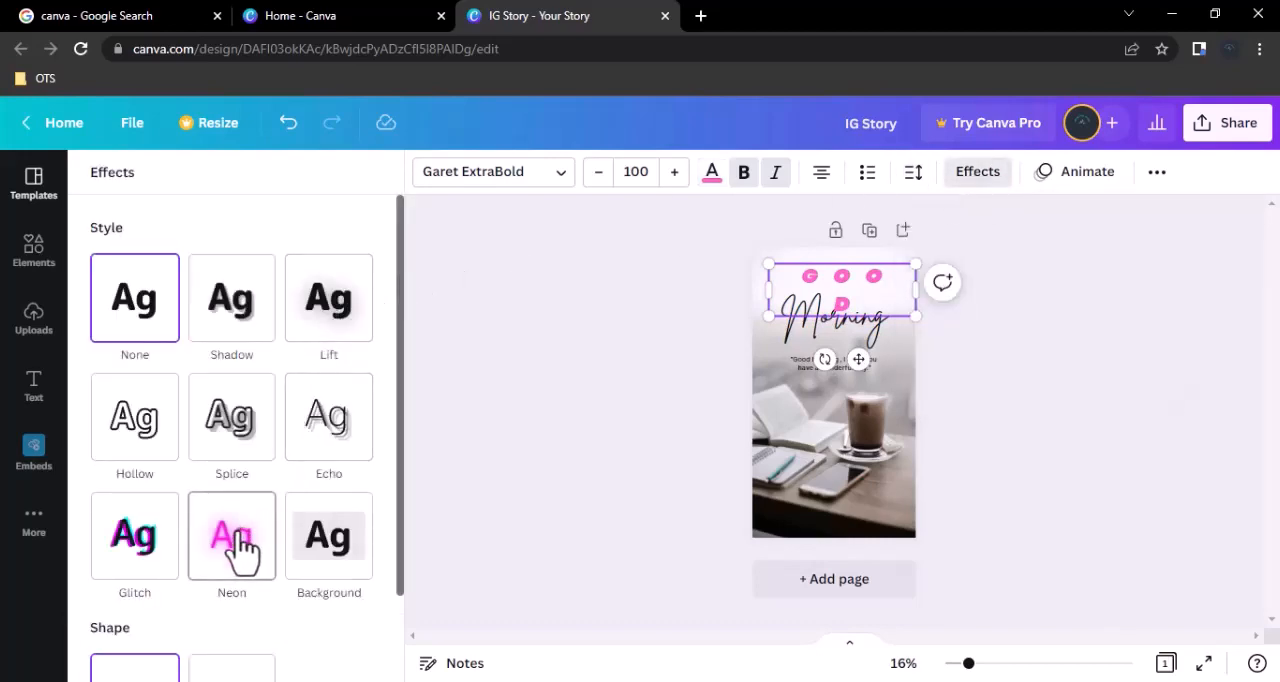
{"action": "left_click", "coordinate": [240, 548]}
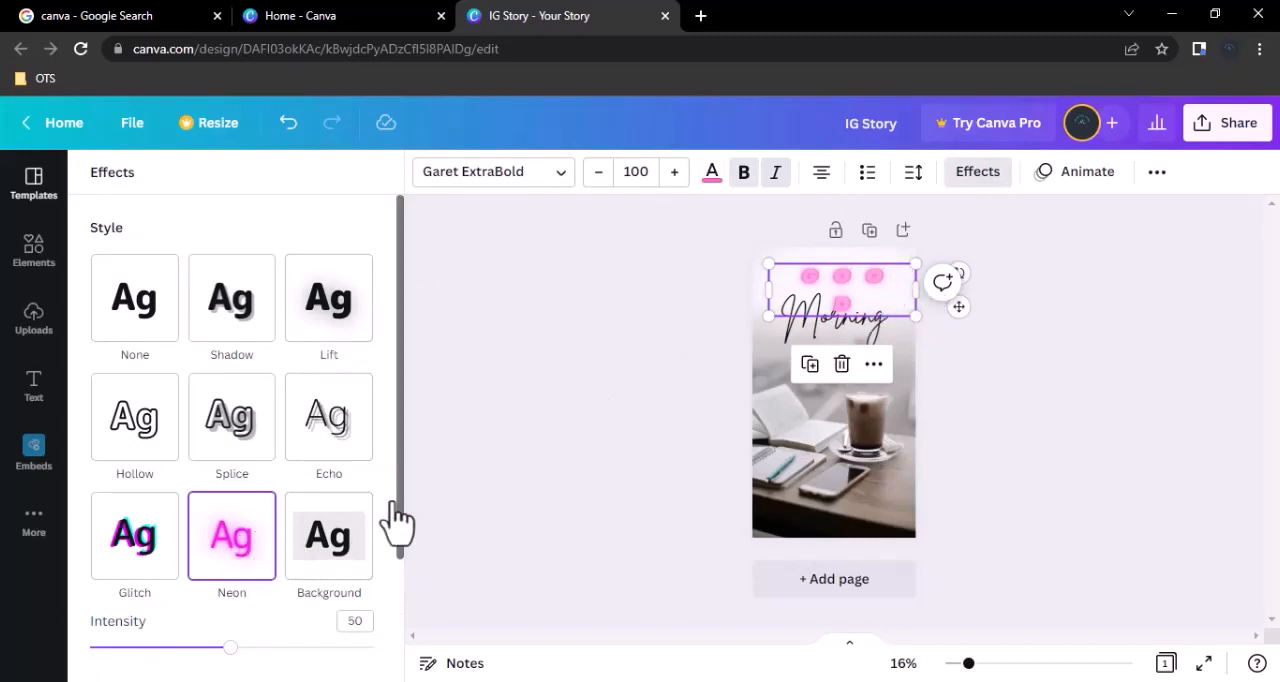
{"action": "left_click", "coordinate": [1086, 178]}
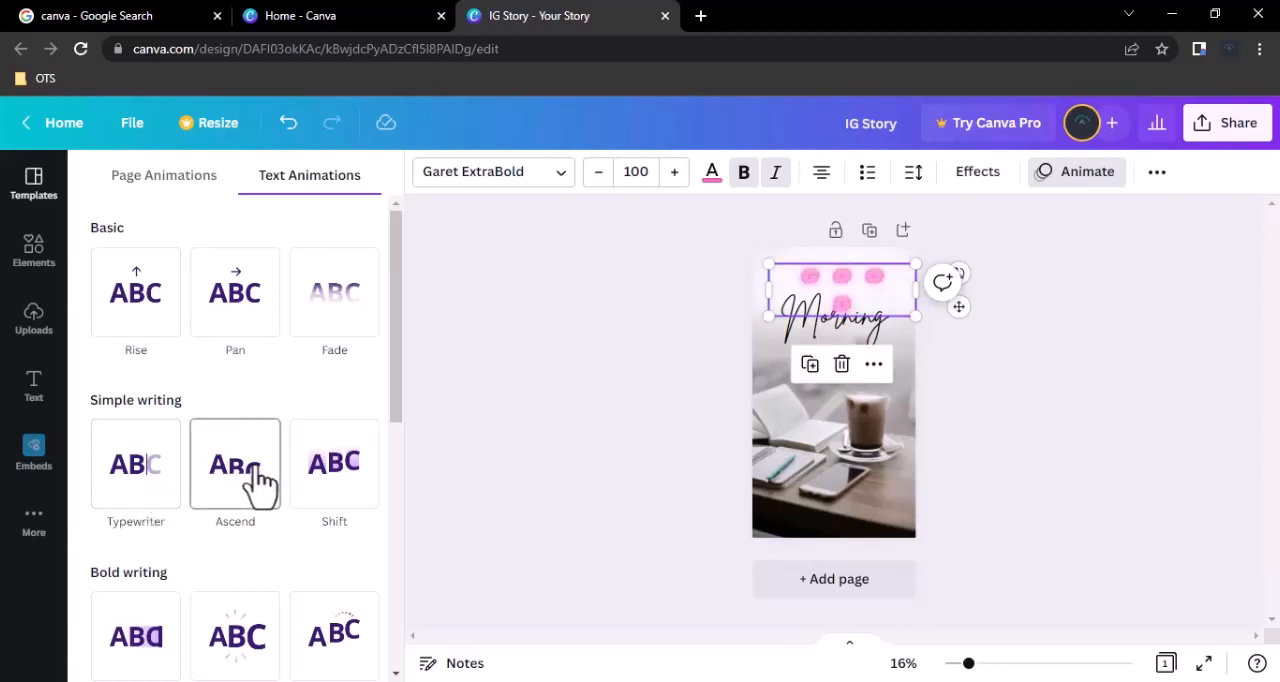
{"action": "scroll", "coordinate": [250, 470], "scroll_direction": "down", "scroll_amount": 7}
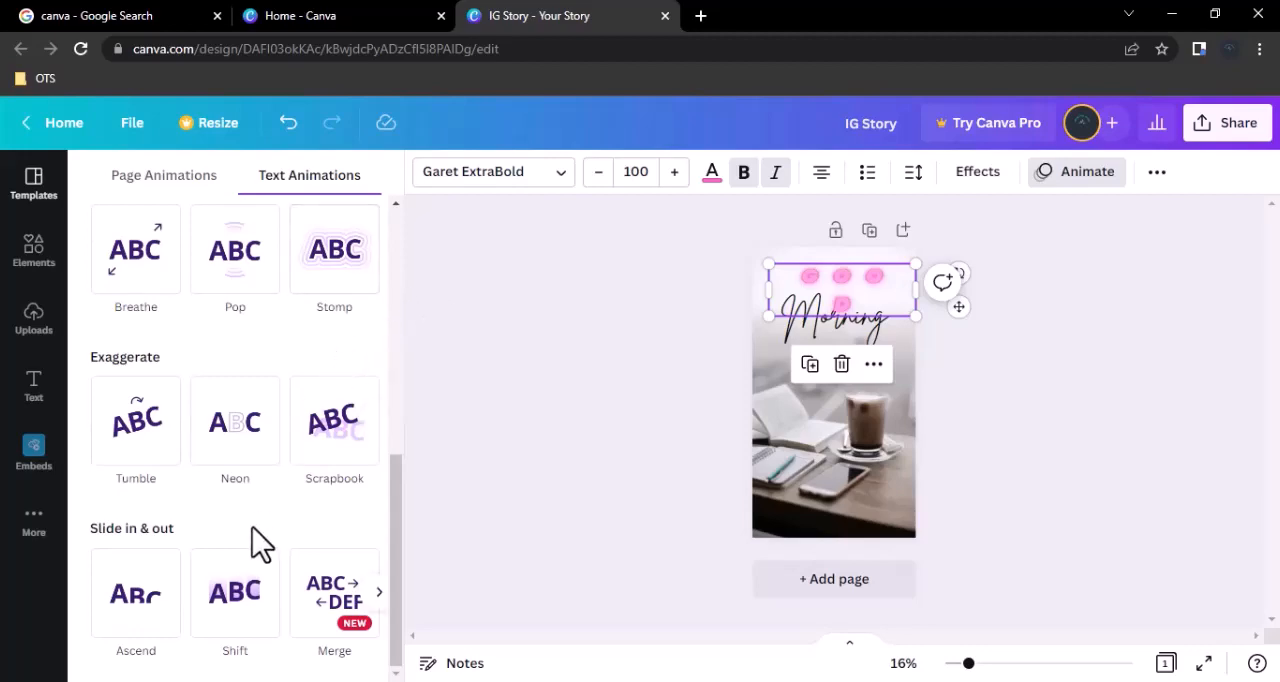
{"action": "scroll", "coordinate": [252, 527], "scroll_direction": "up", "scroll_amount": 4}
{"action": "scroll", "coordinate": [252, 527], "scroll_direction": "up", "scroll_amount": 2}
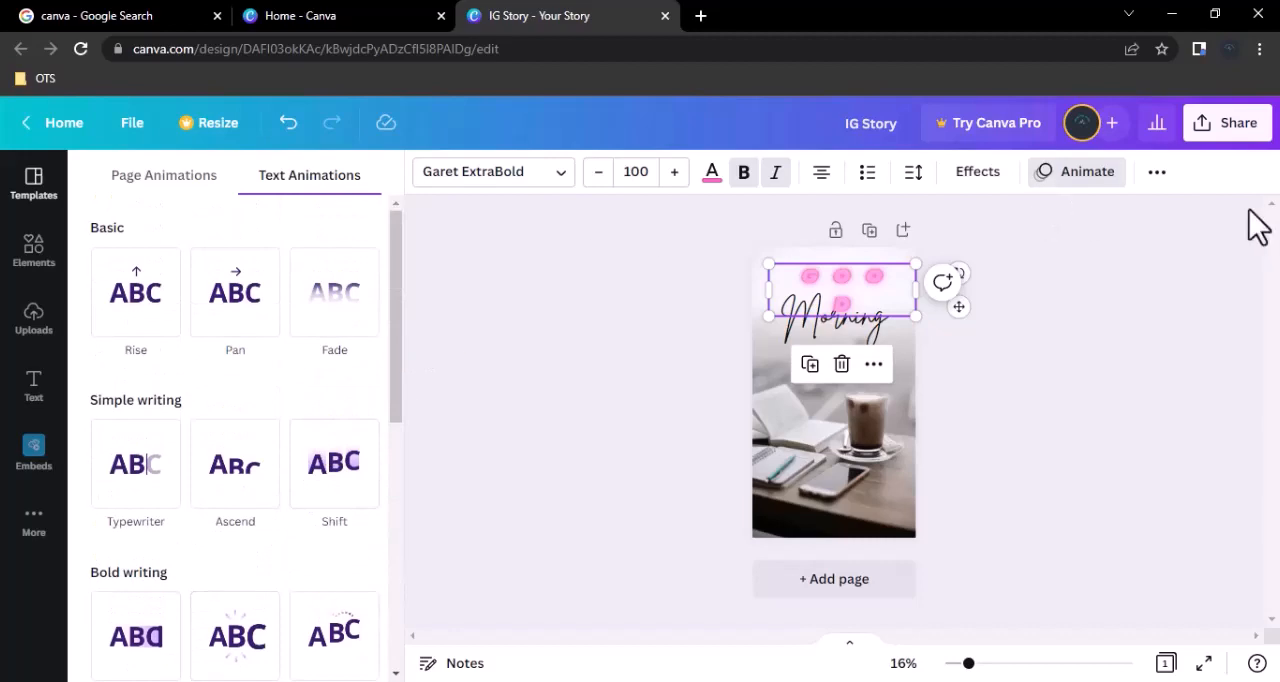
Undo the underline on the GOOD text and turn on its uppercase formatting.
{"action": "key", "text": "ctrl+z"}
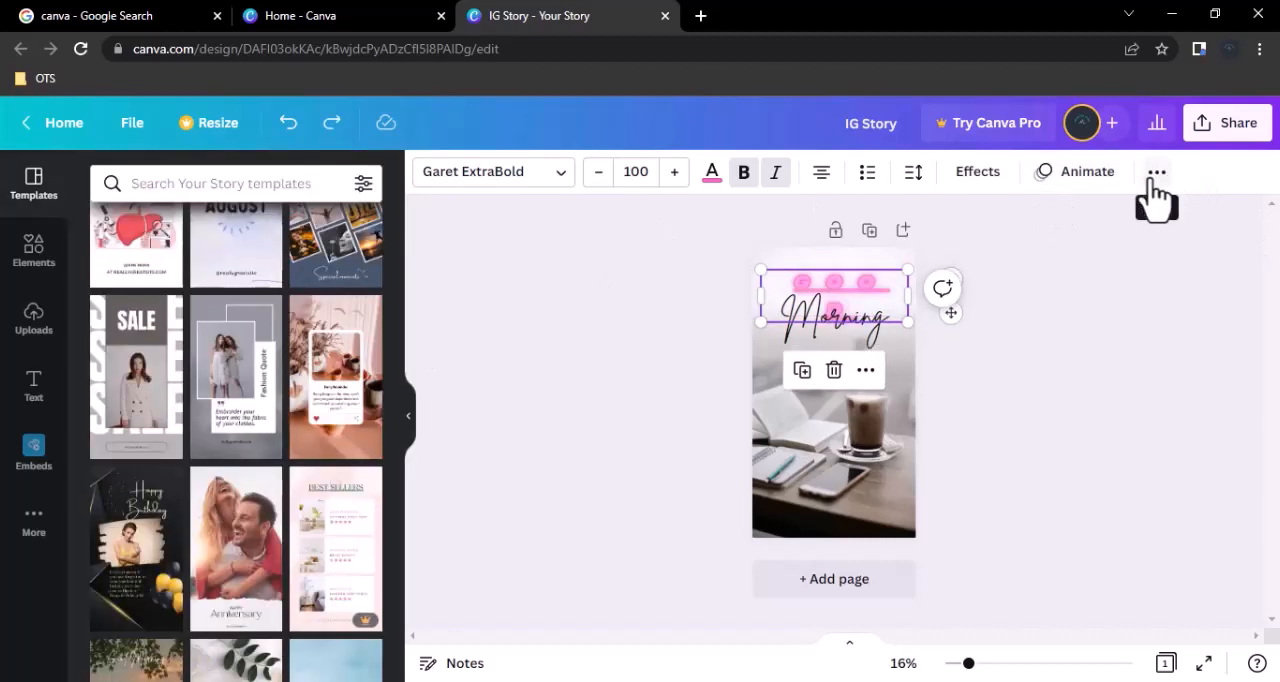
{"action": "left_click", "coordinate": [1155, 176]}
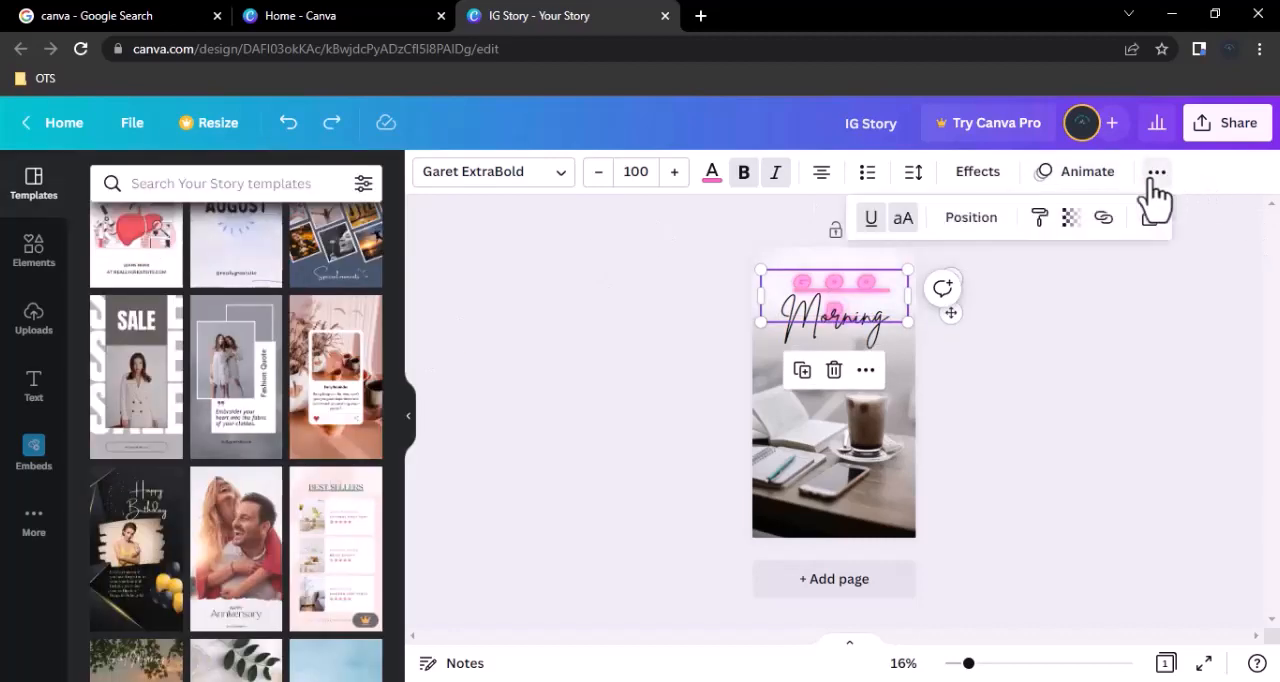
{"action": "left_click", "coordinate": [904, 220]}
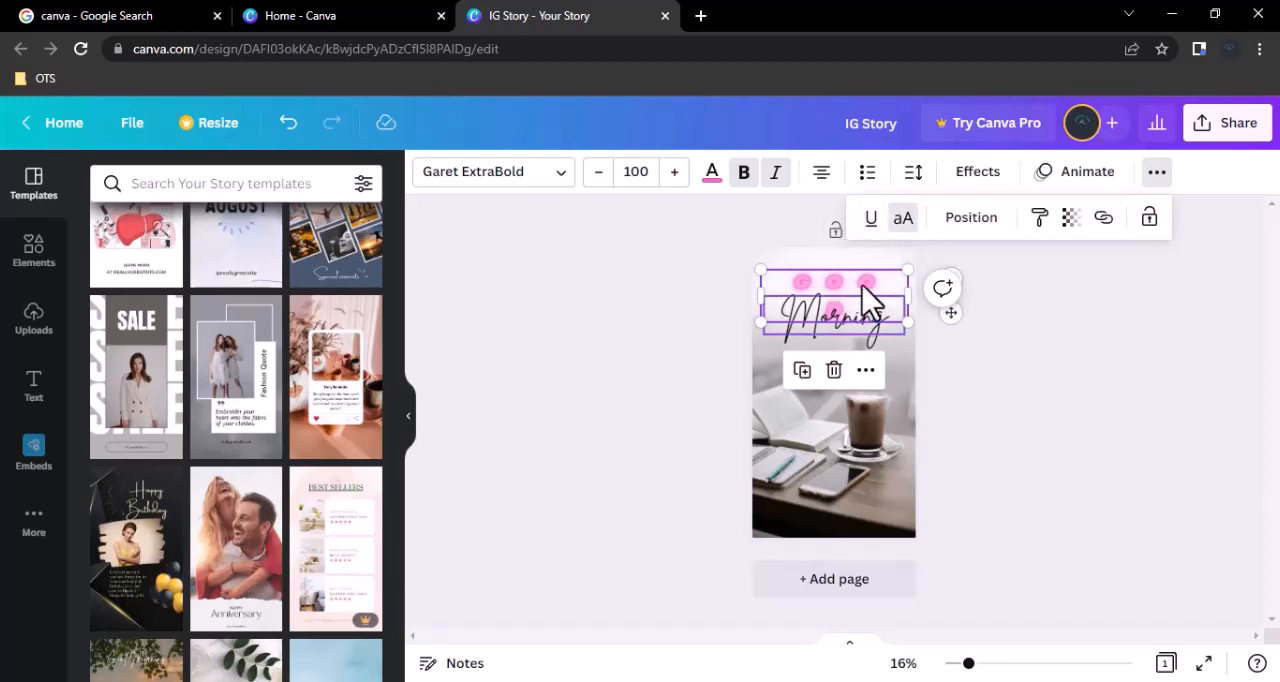
Bring the GOOD text forward one layer and move it slightly lower over Morning.
{"action": "left_click", "coordinate": [975, 220]}
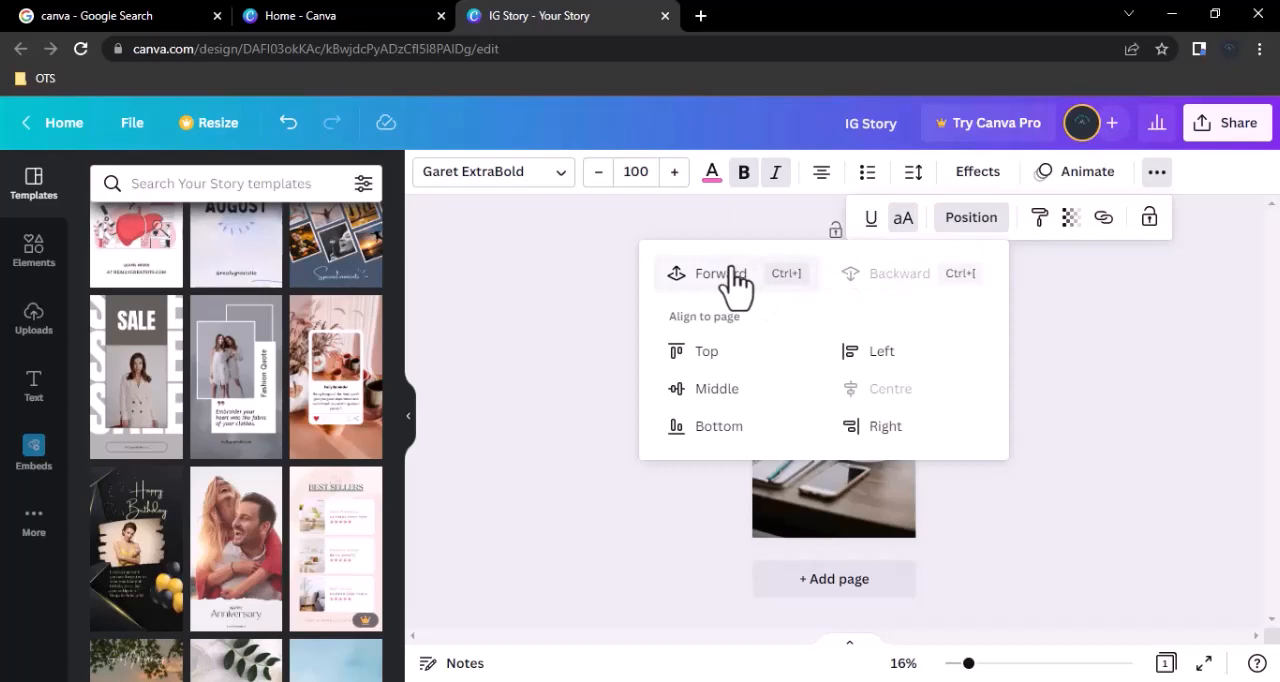
{"action": "left_click", "coordinate": [735, 280]}
{"action": "left_click", "coordinate": [1086, 357]}
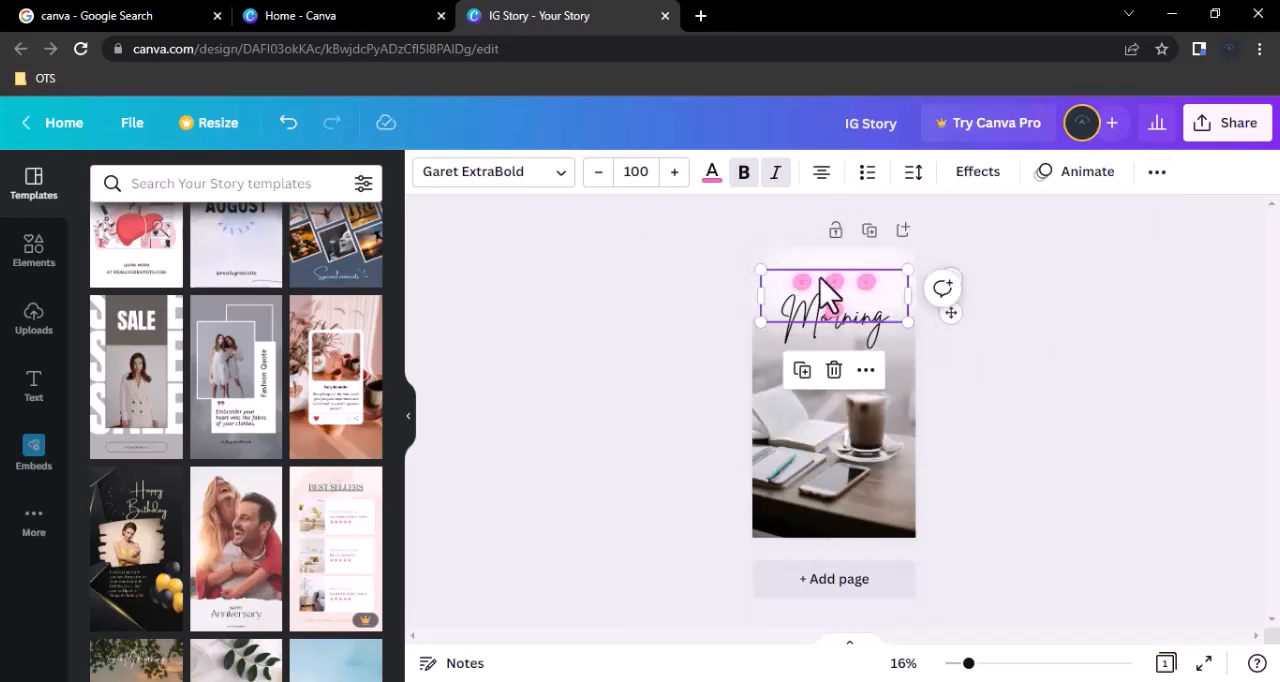
{"action": "left_click_drag", "start_coordinate": [820, 292], "coordinate": [822, 304]}
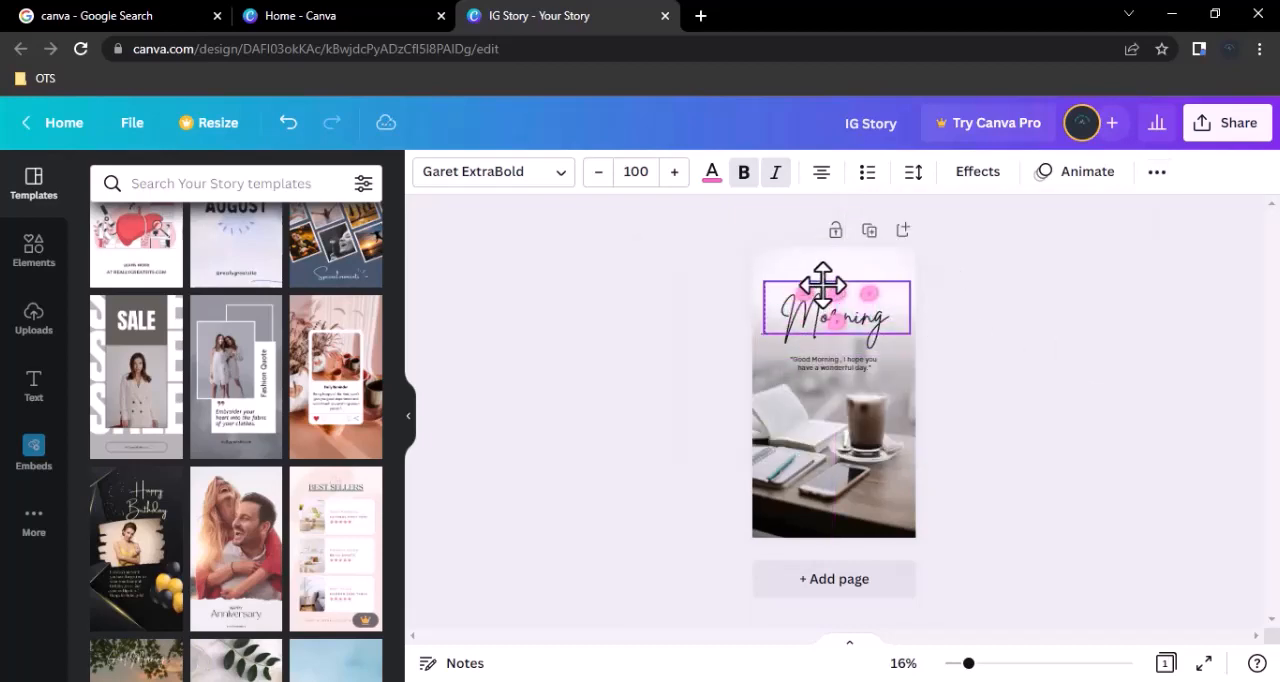
Try copying the GOOD text's style onto the quote below Morning, and undo it.
{"action": "left_click", "coordinate": [1155, 174]}
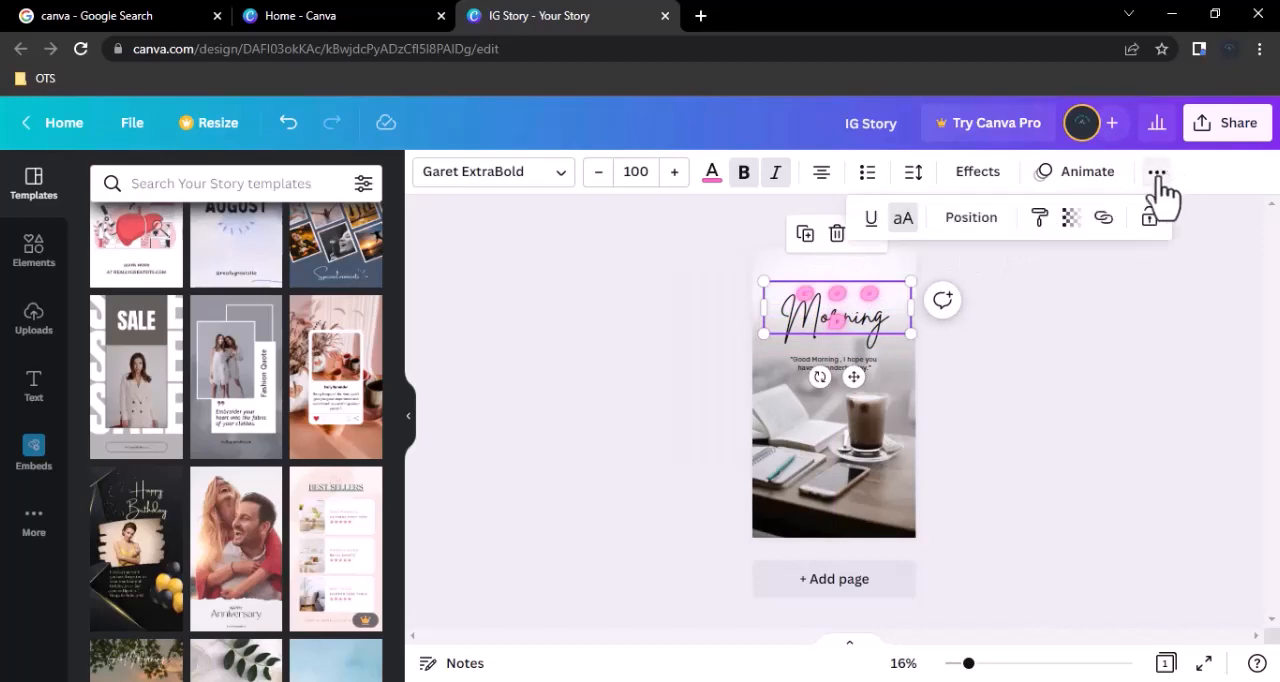
{"action": "left_click", "coordinate": [1040, 222]}
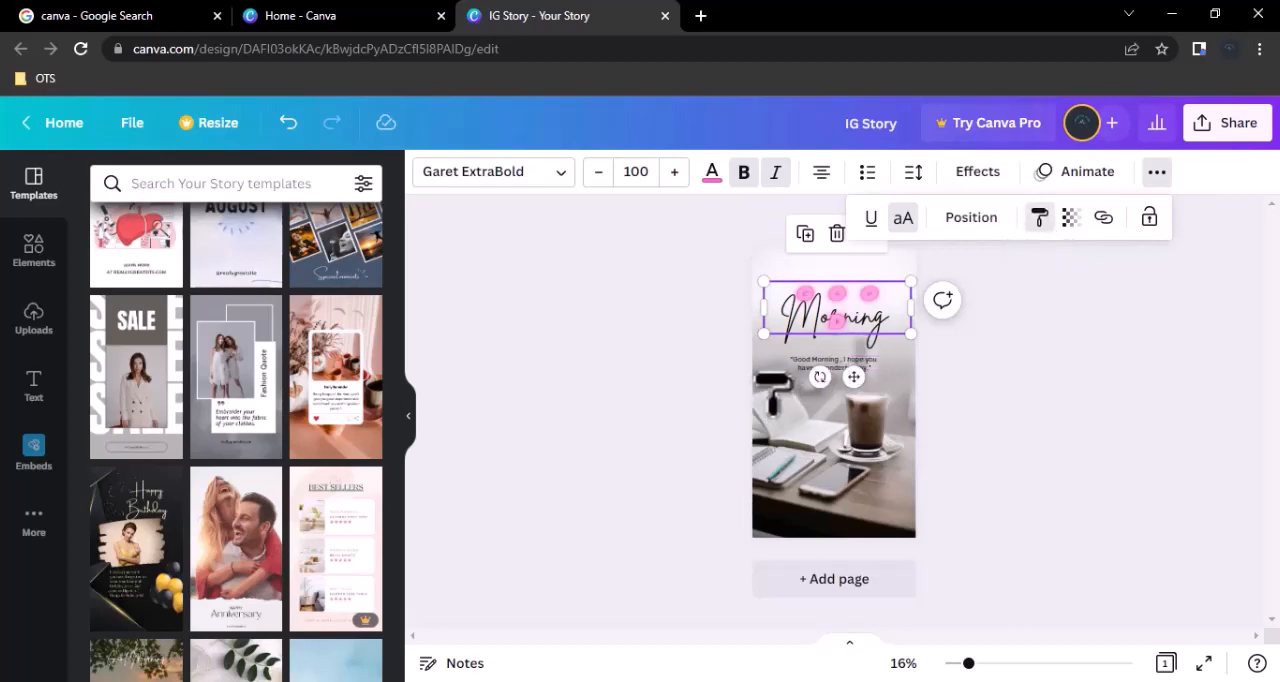
{"action": "left_click", "coordinate": [796, 358]}
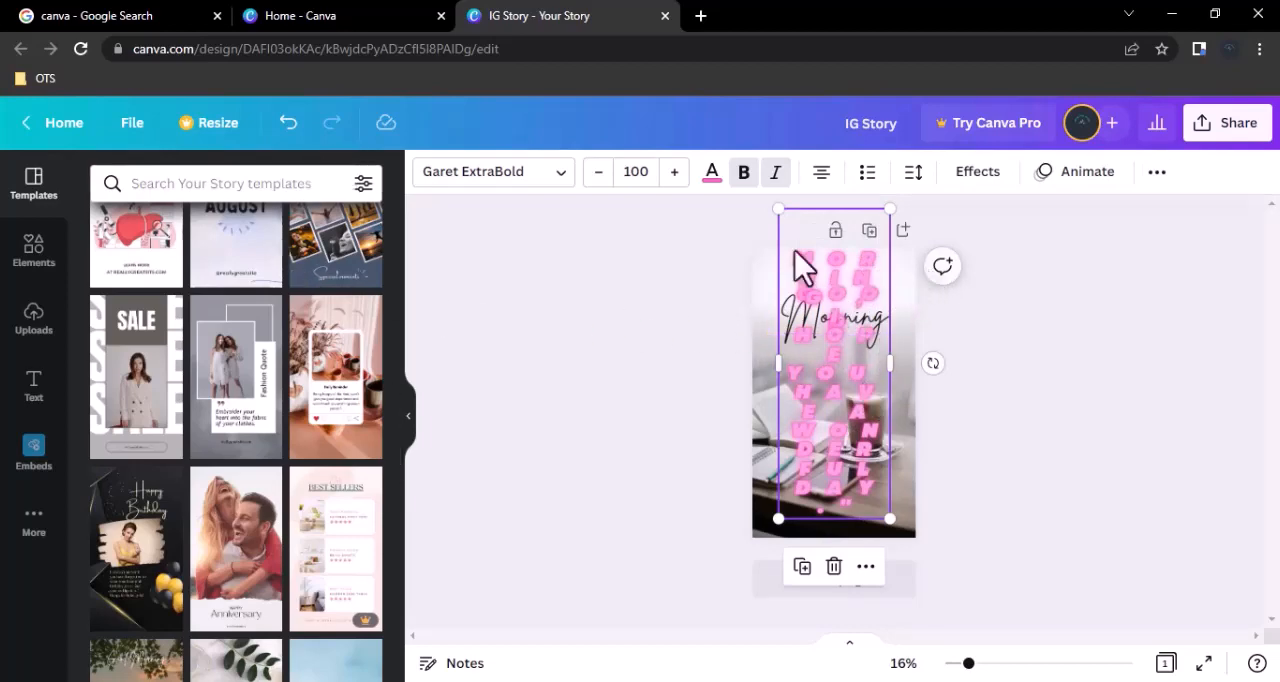
{"action": "left_click", "coordinate": [289, 124]}
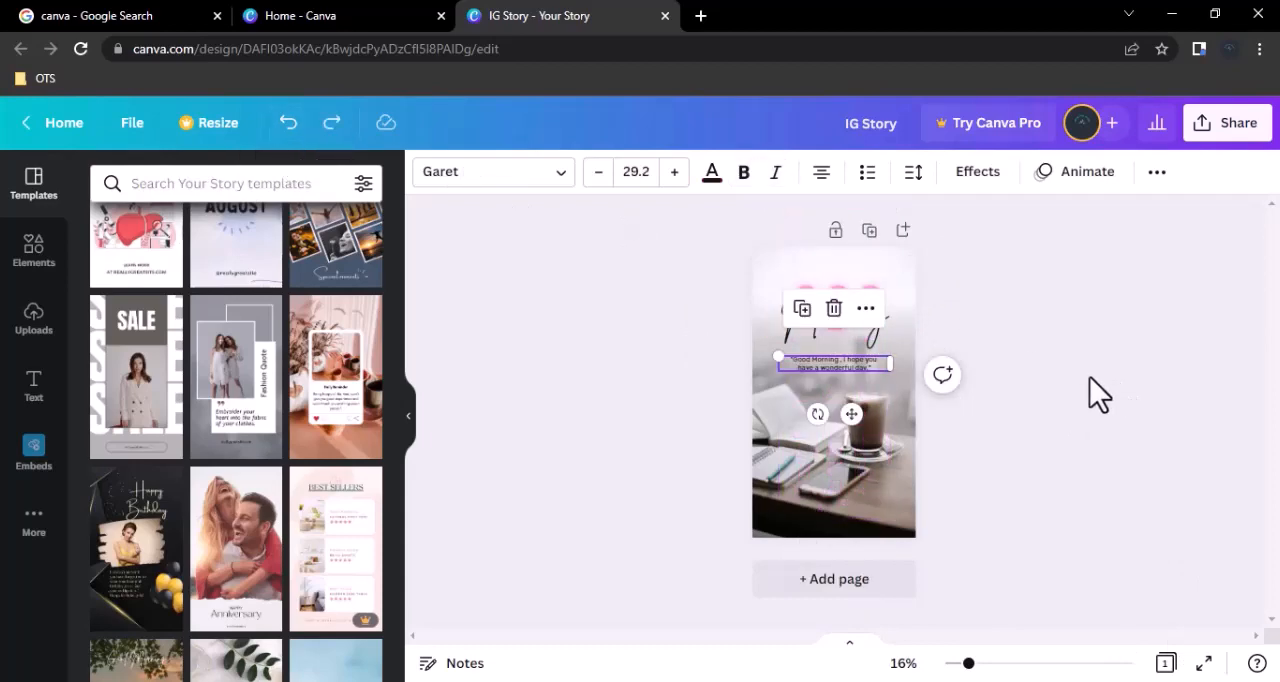
Examine the transparency and link options for the quote text.
{"action": "left_click", "coordinate": [1158, 174]}
{"action": "left_click", "coordinate": [1071, 226]}
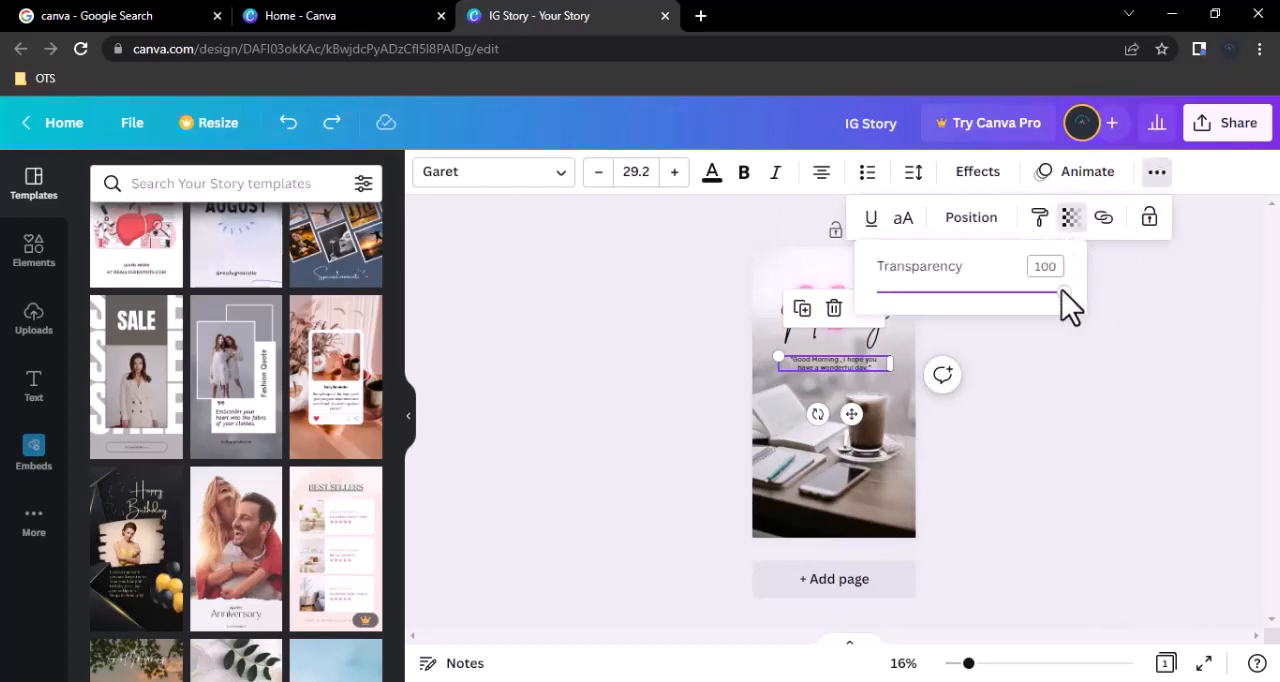
{"action": "mouse_move", "coordinate": [1060, 293]}
{"action": "left_mouse_down"}
{"action": "mouse_move", "coordinate": [880, 293]}
{"action": "mouse_move", "coordinate": [1080, 300]}
{"action": "left_mouse_up"}
{"action": "left_click", "coordinate": [1157, 180]}
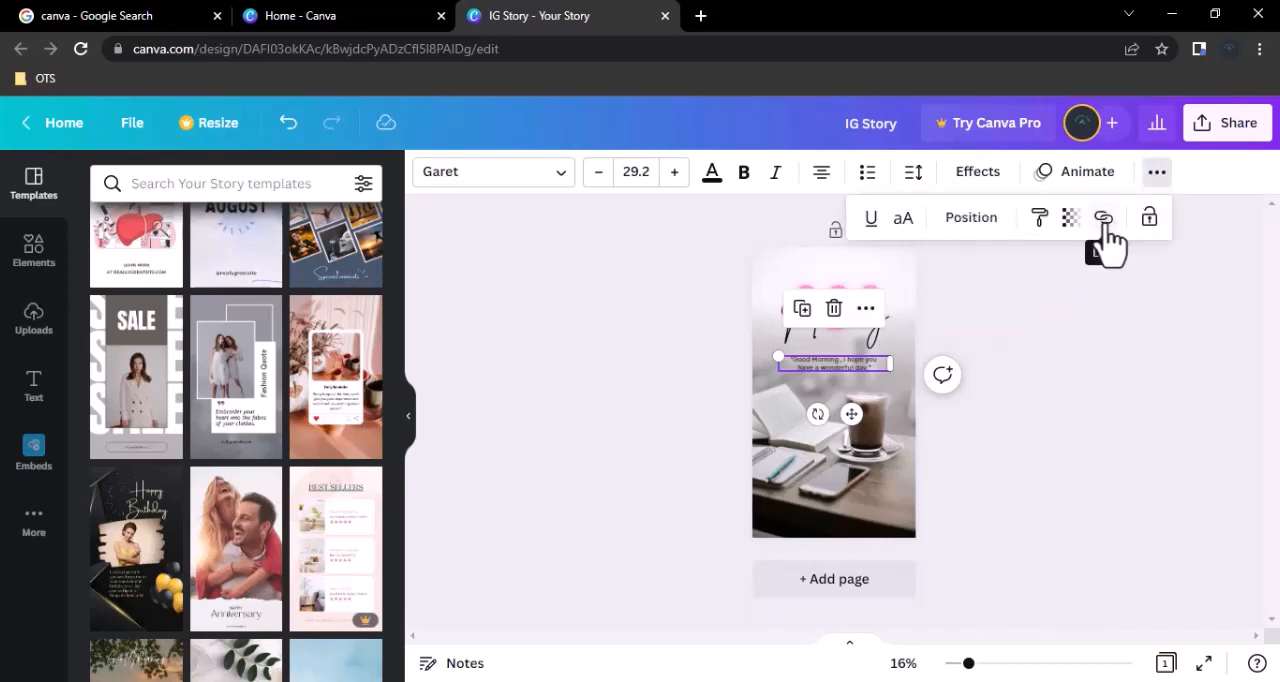
{"action": "left_click", "coordinate": [1104, 220]}
{"action": "left_click", "coordinate": [1023, 323]}
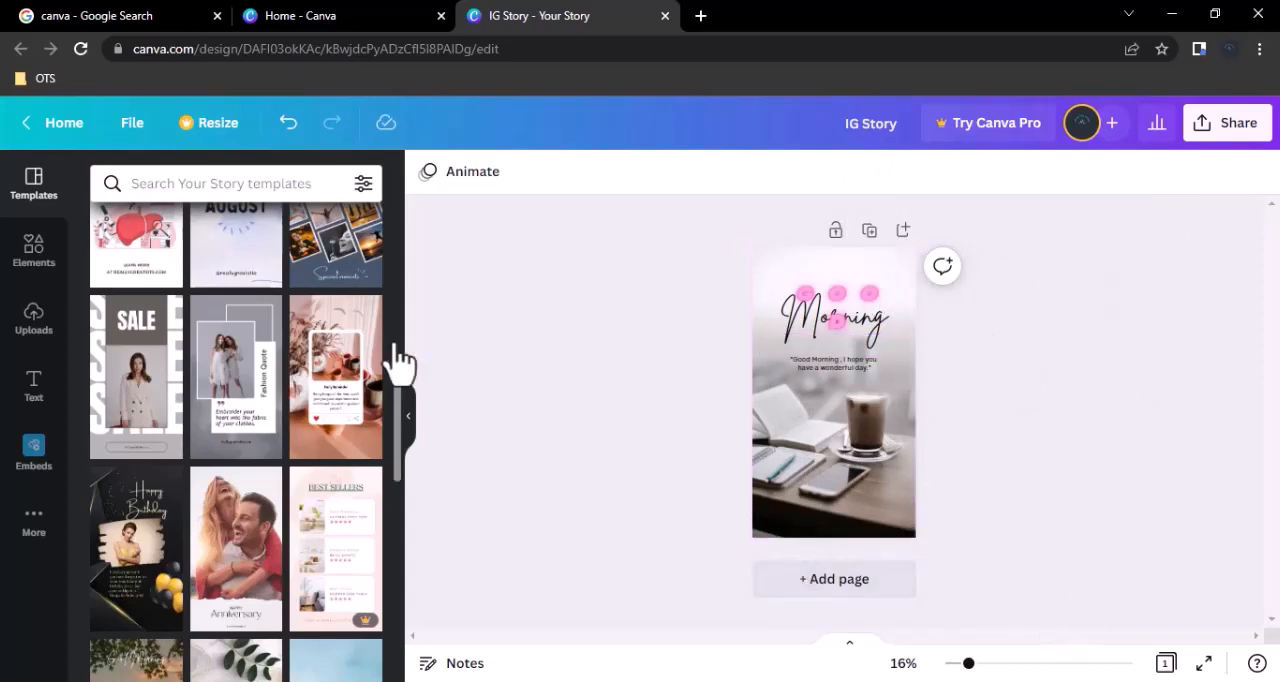
Lock the first page's content and add a blank second page.
{"action": "left_click", "coordinate": [837, 233]}
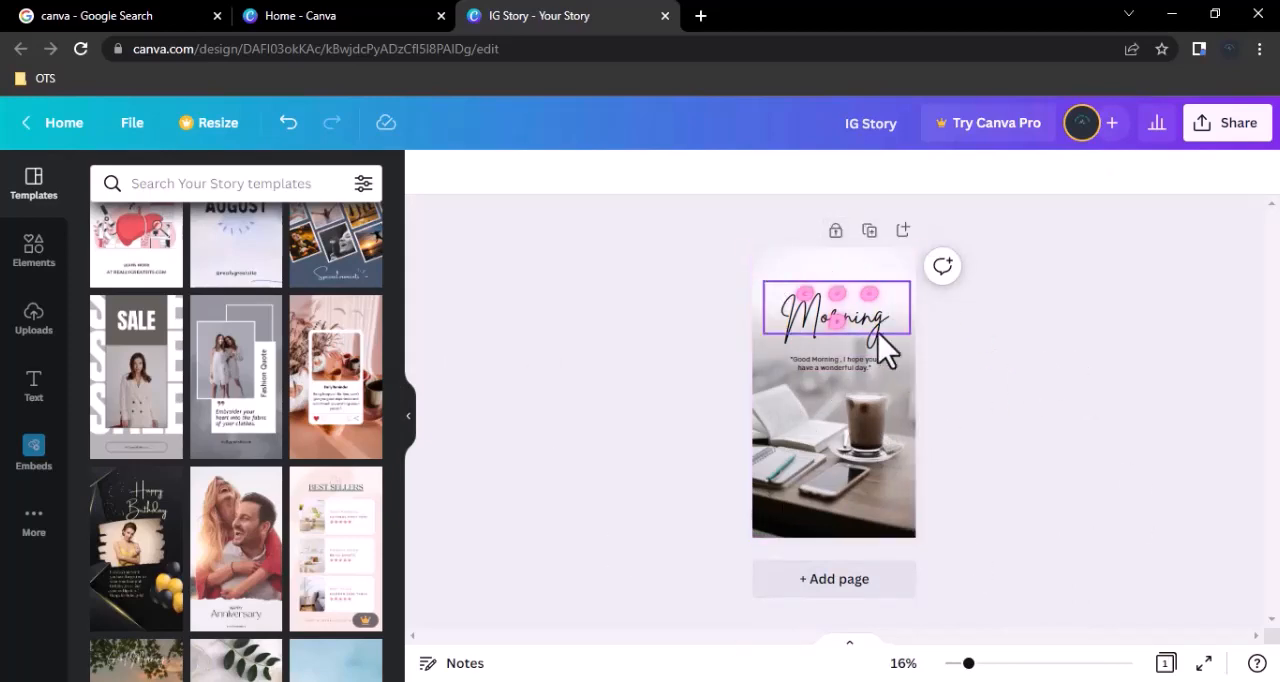
{"action": "left_click", "coordinate": [857, 310]}
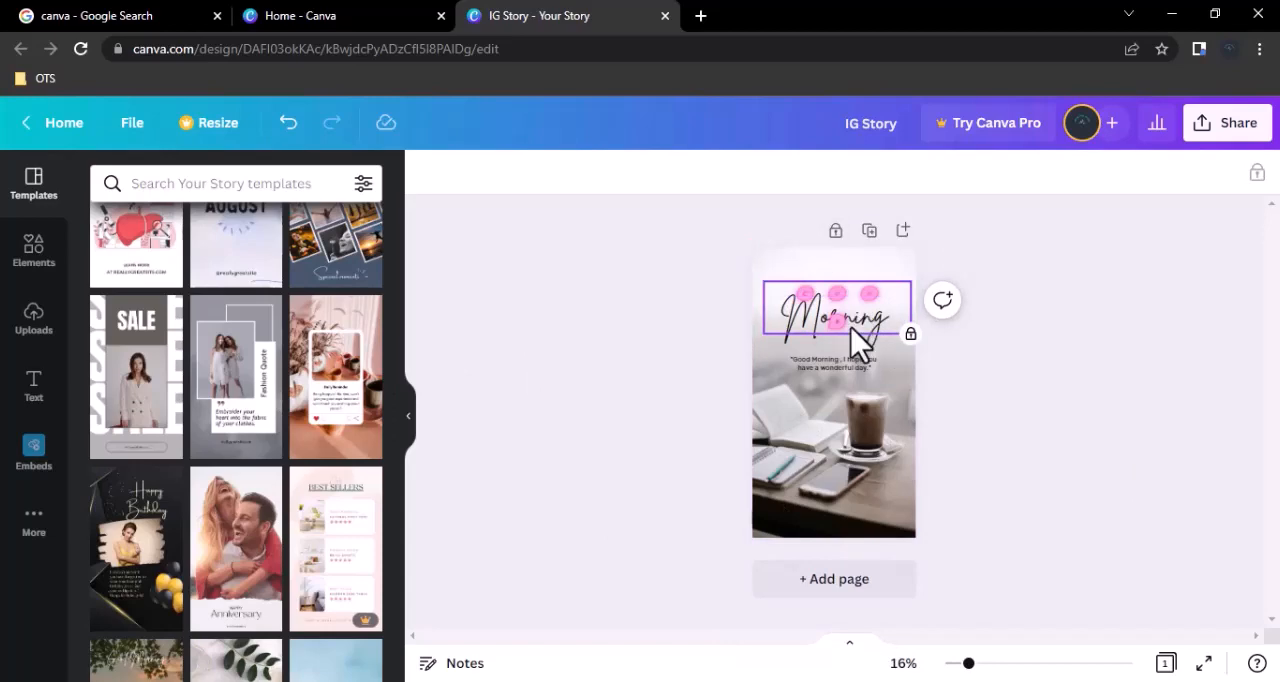
{"action": "left_click", "coordinate": [853, 584]}
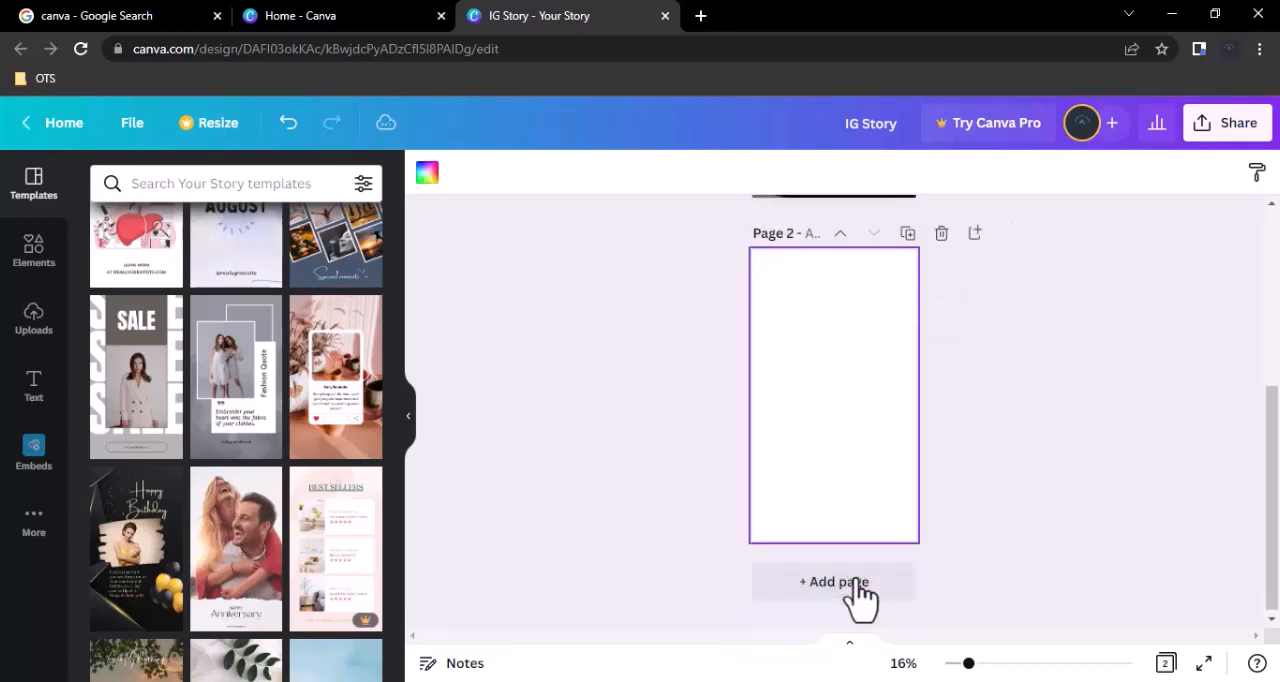
Add the GIRLS CAN DO ANYTHING sticker to page 2, enlarged to about 1,096 by 510 and placed in the page's upper part.
{"action": "left_click", "coordinate": [27, 262]}
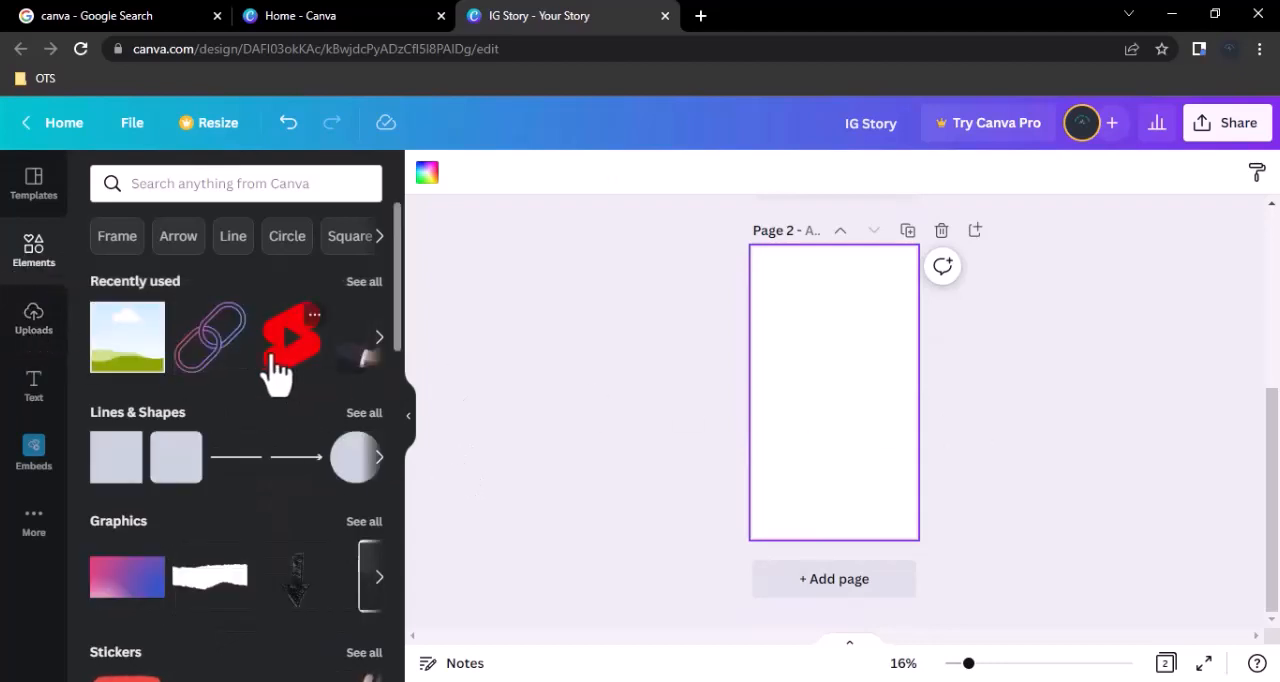
{"action": "scroll", "coordinate": [222, 365], "scroll_direction": "down", "scroll_amount": 3}
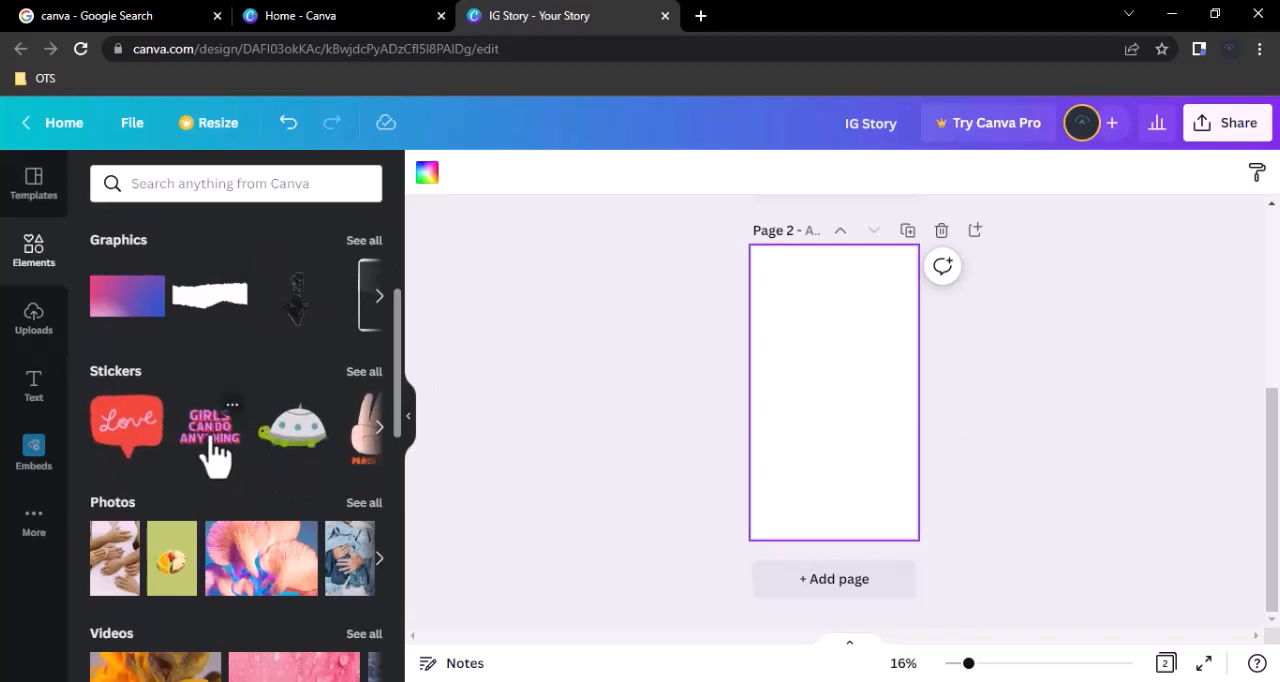
{"action": "left_click", "coordinate": [213, 452]}
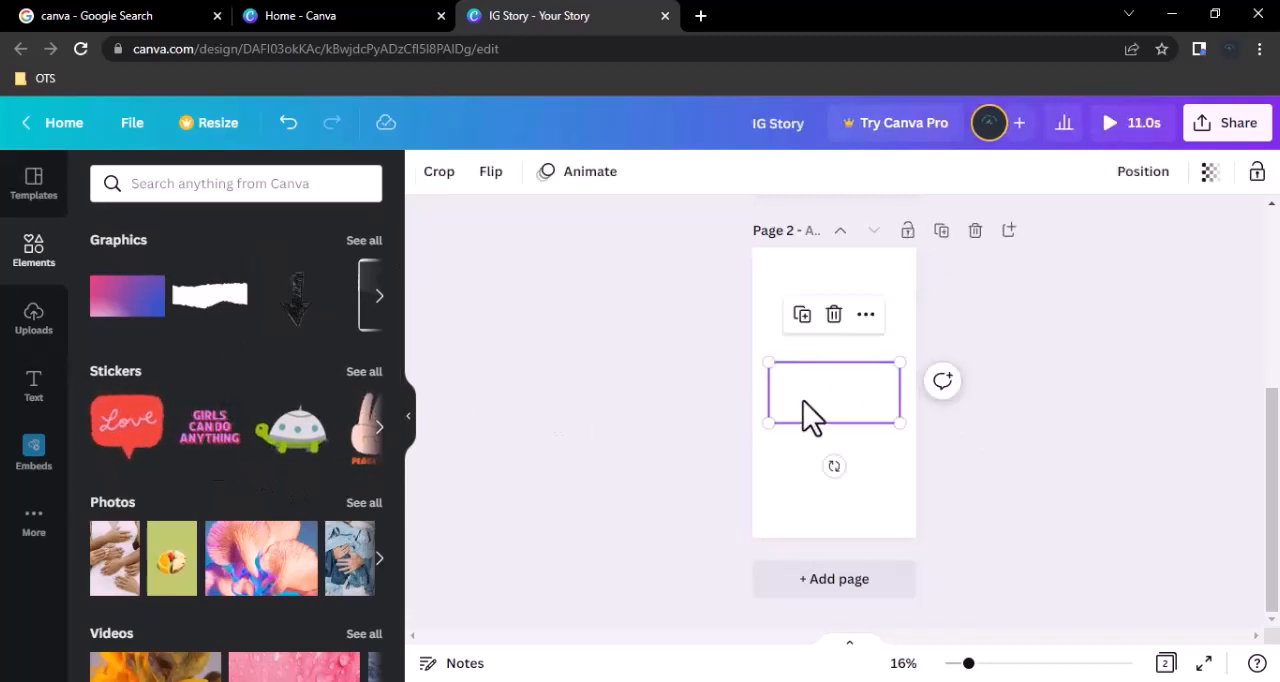
{"action": "left_click_drag", "start_coordinate": [921, 340], "coordinate": [931, 337]}
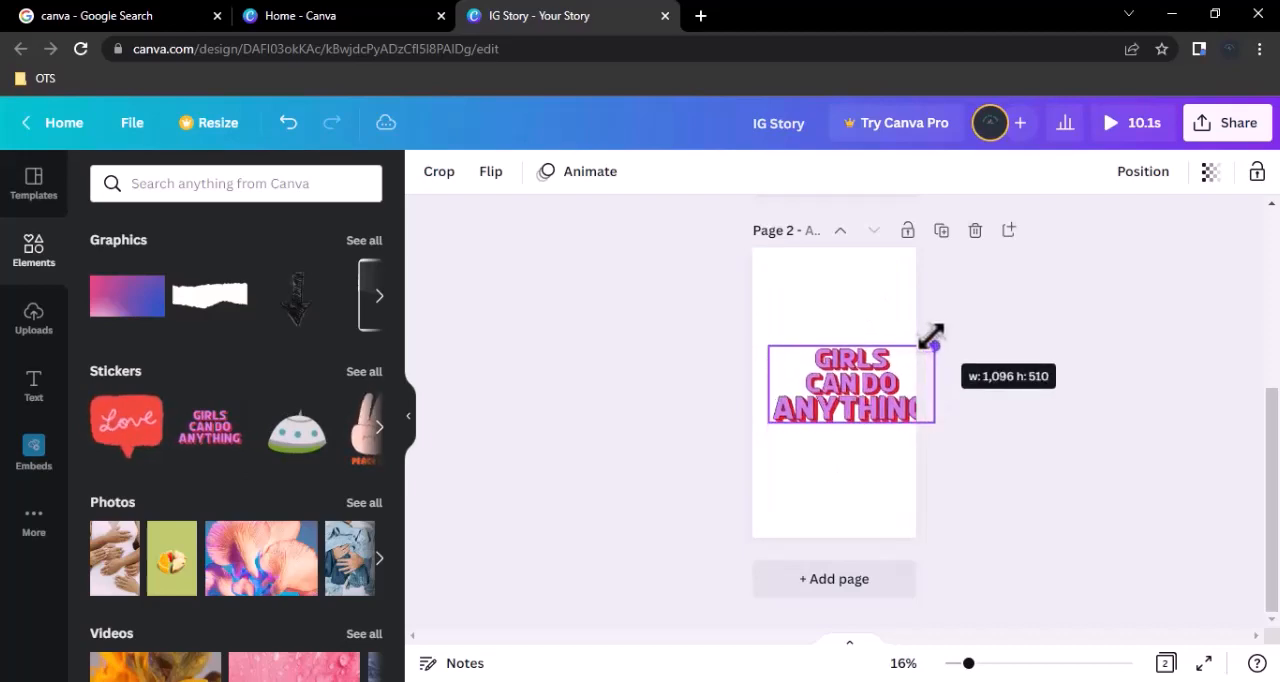
{"action": "left_click_drag", "start_coordinate": [894, 409], "coordinate": [862, 337]}
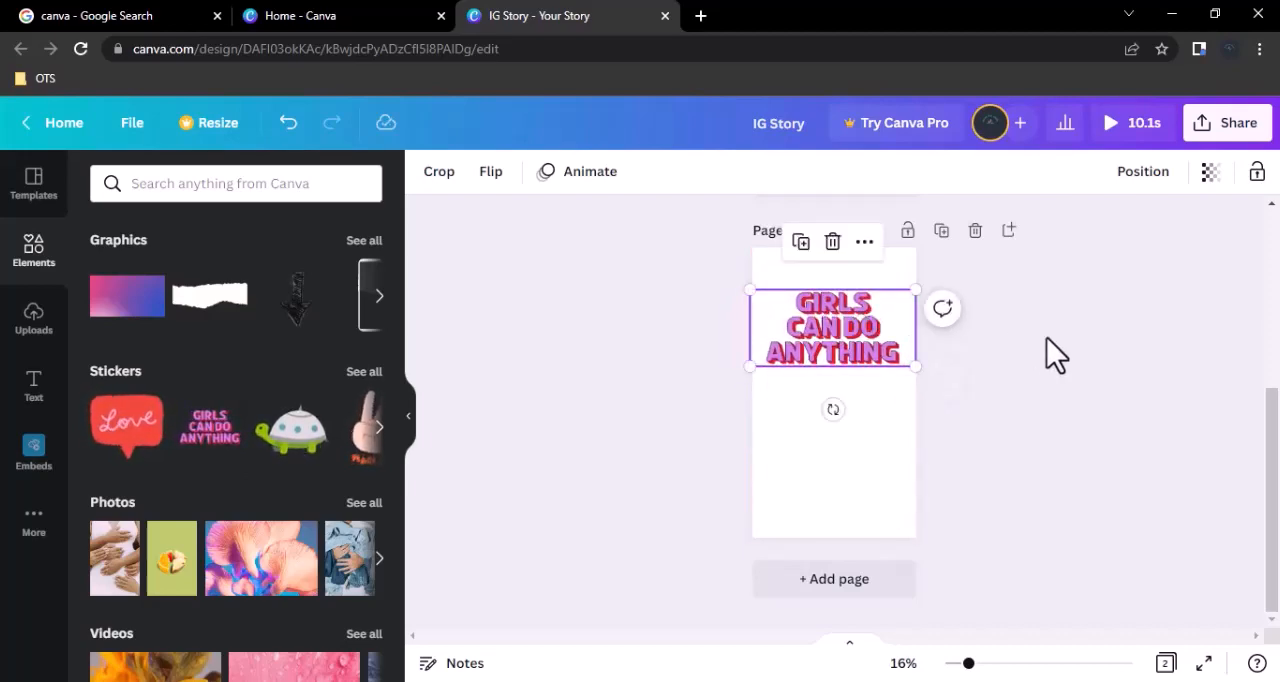
Apply the Pan animation to the sticker on both enter and exit, and look through the other animation options.
{"action": "left_click", "coordinate": [845, 337]}
{"action": "left_click", "coordinate": [605, 178]}
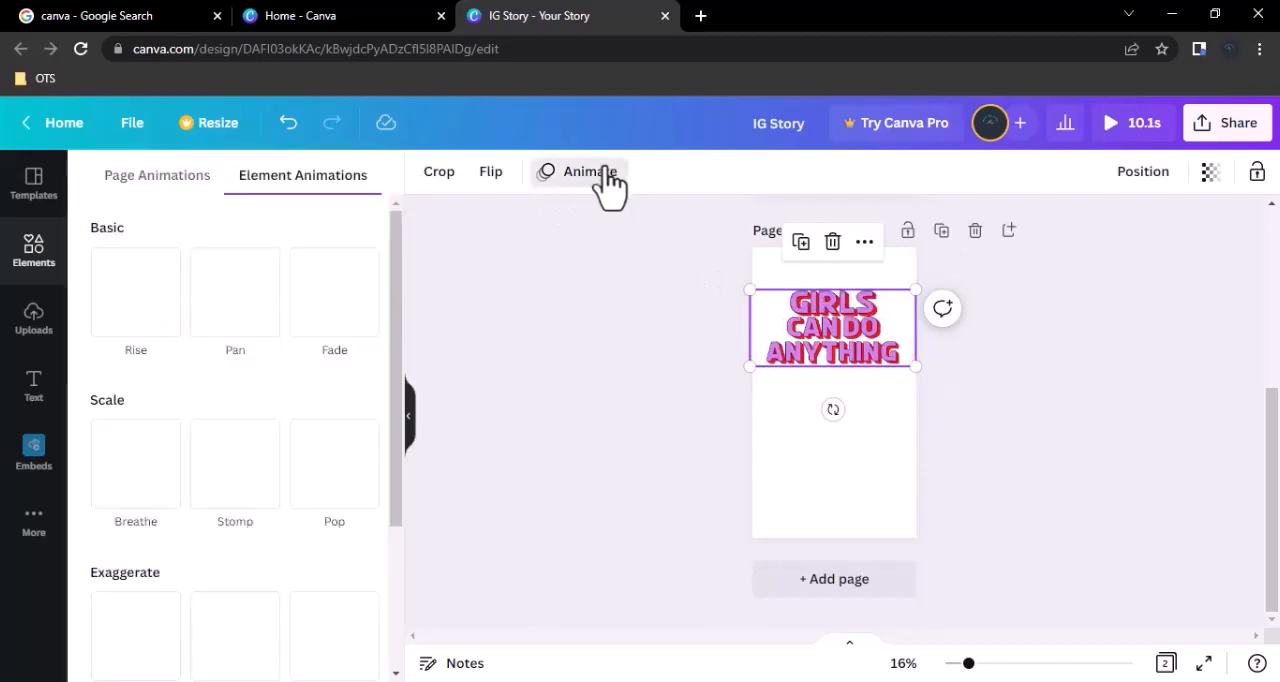
{"action": "left_click", "coordinate": [234, 326]}
{"action": "scroll", "coordinate": [228, 318], "scroll_direction": "down", "scroll_amount": 1}
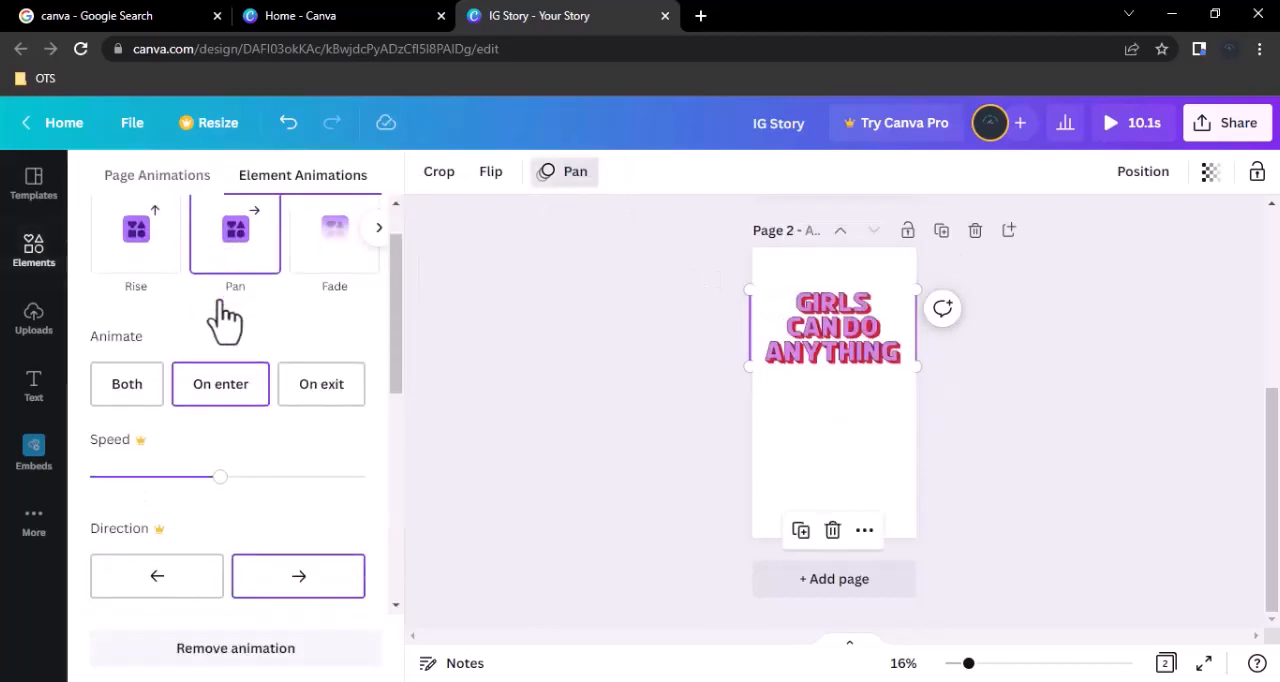
{"action": "left_click", "coordinate": [326, 400]}
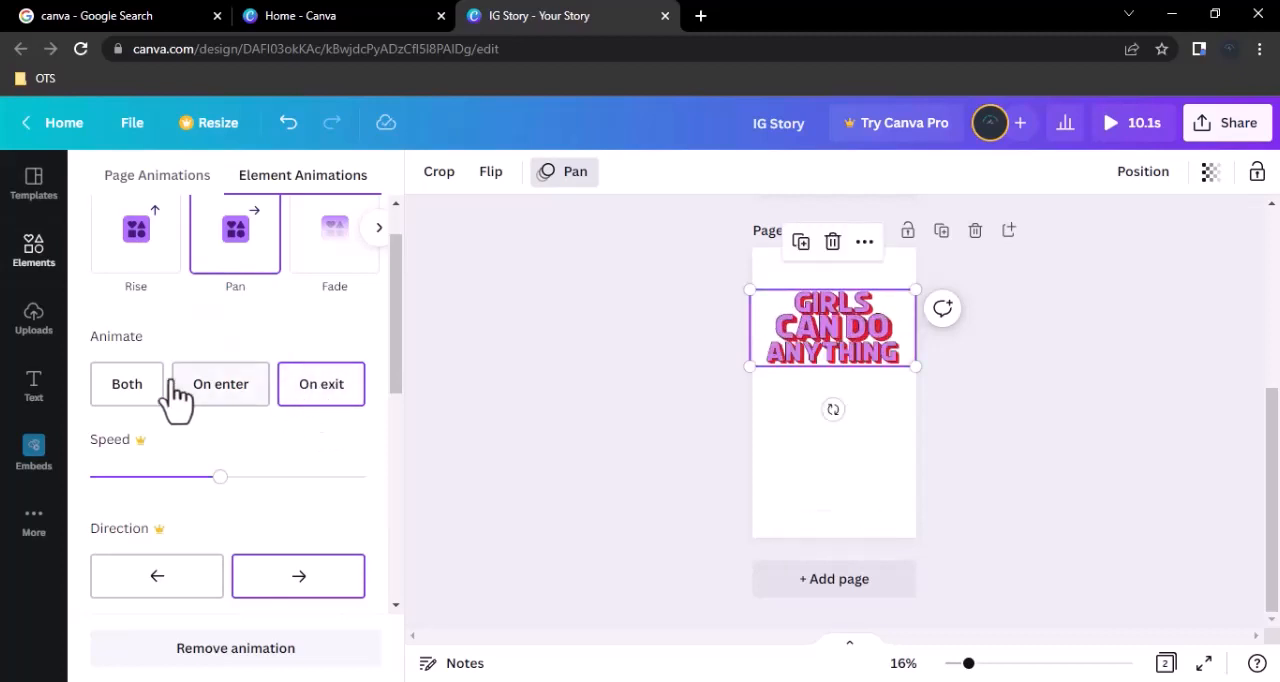
{"action": "left_click", "coordinate": [137, 398]}
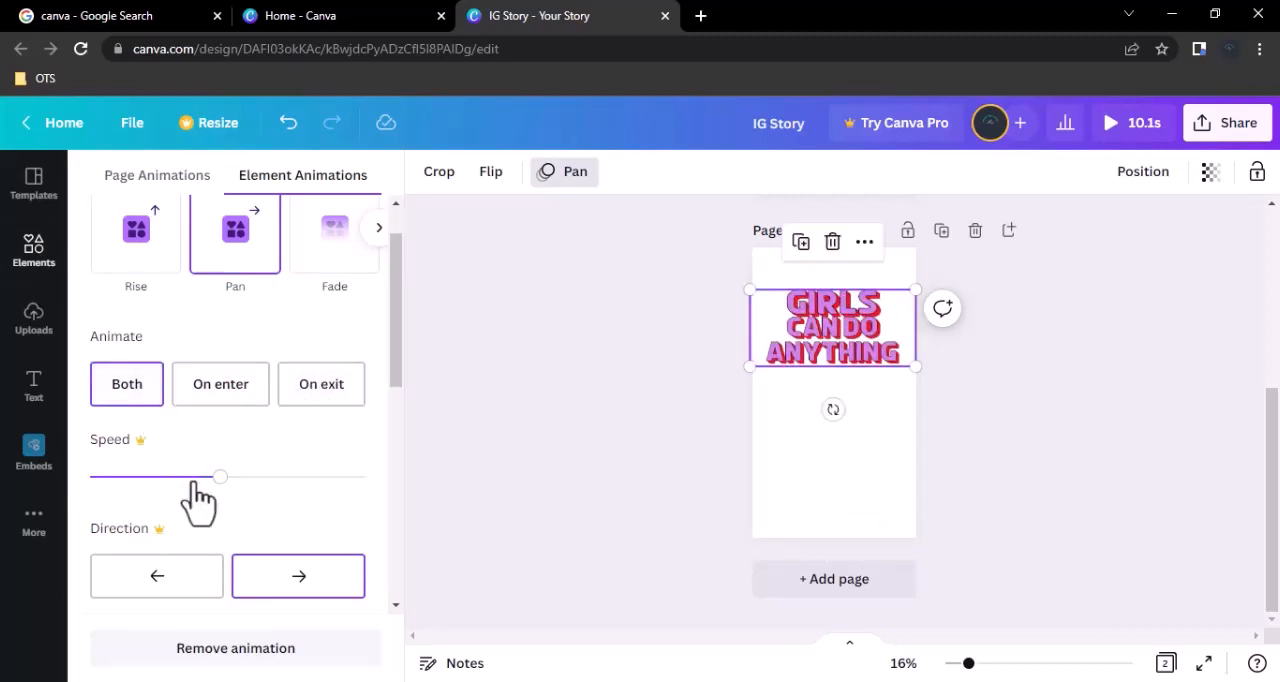
{"action": "scroll", "coordinate": [197, 502], "scroll_direction": "down", "scroll_amount": 3}
{"action": "scroll", "coordinate": [150, 310], "scroll_direction": "up", "scroll_amount": 5}
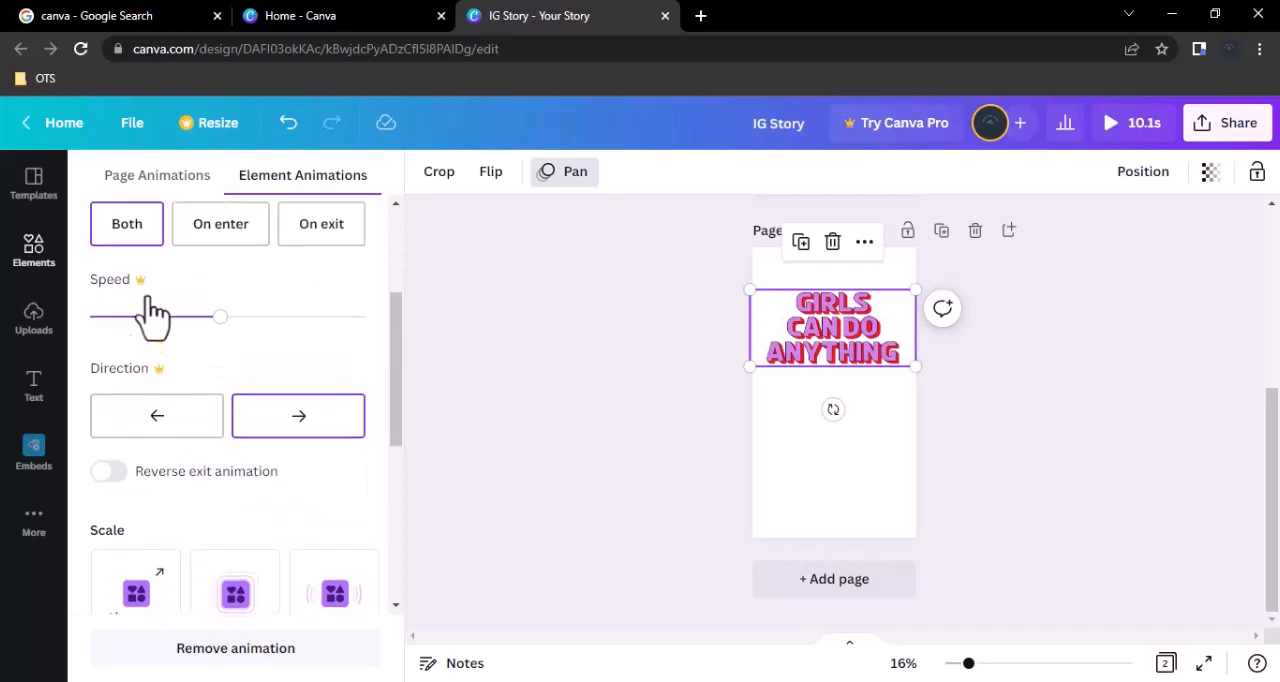
{"action": "scroll", "coordinate": [150, 340], "scroll_direction": "down", "scroll_amount": 5}
{"action": "scroll", "coordinate": [185, 417], "scroll_direction": "down", "scroll_amount": 4}
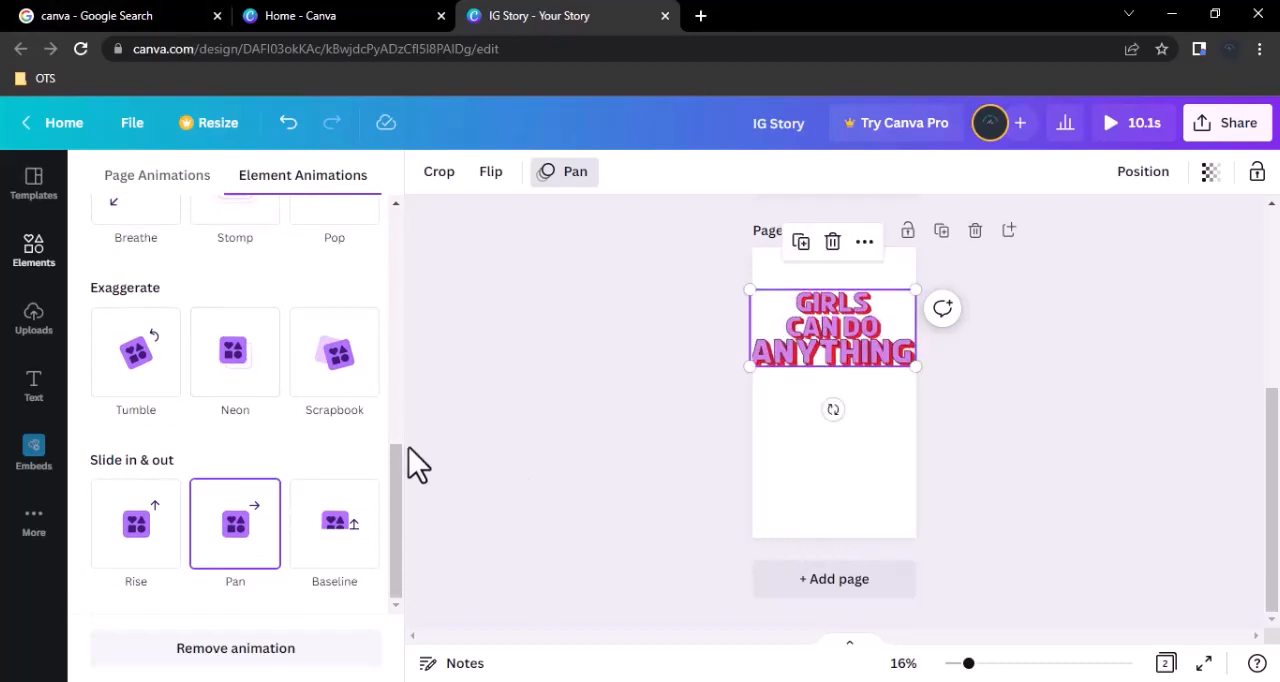
Check the sticker's transparency setting and try aligning it to the page's top, middle, left and bottom.
{"action": "left_click", "coordinate": [1210, 172]}
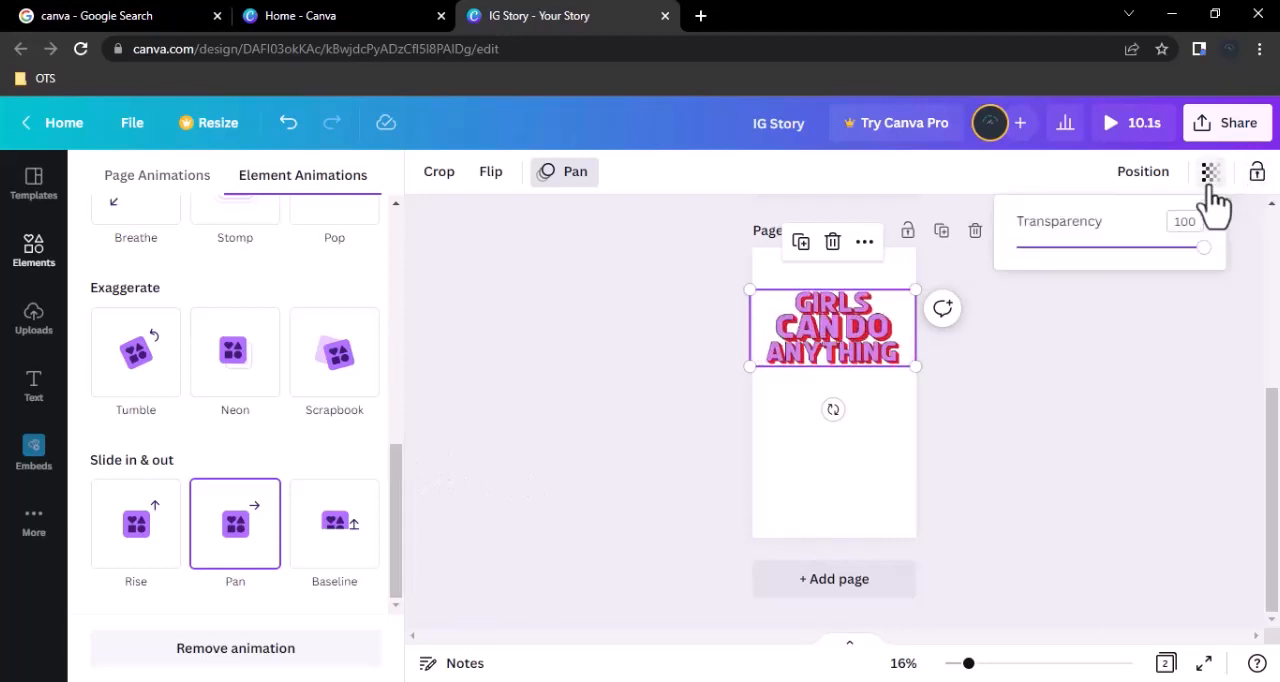
{"action": "left_click_drag", "start_coordinate": [1200, 250], "coordinate": [1240, 263]}
{"action": "left_click", "coordinate": [1143, 174]}
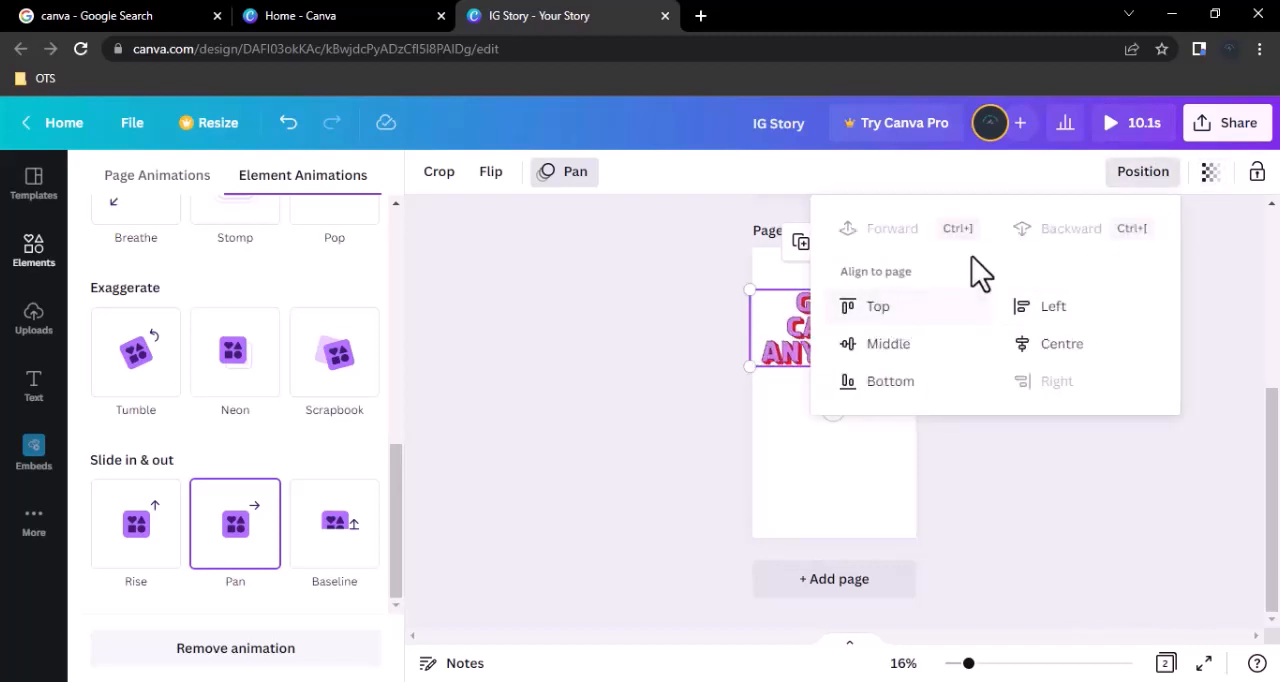
{"action": "left_click", "coordinate": [884, 316]}
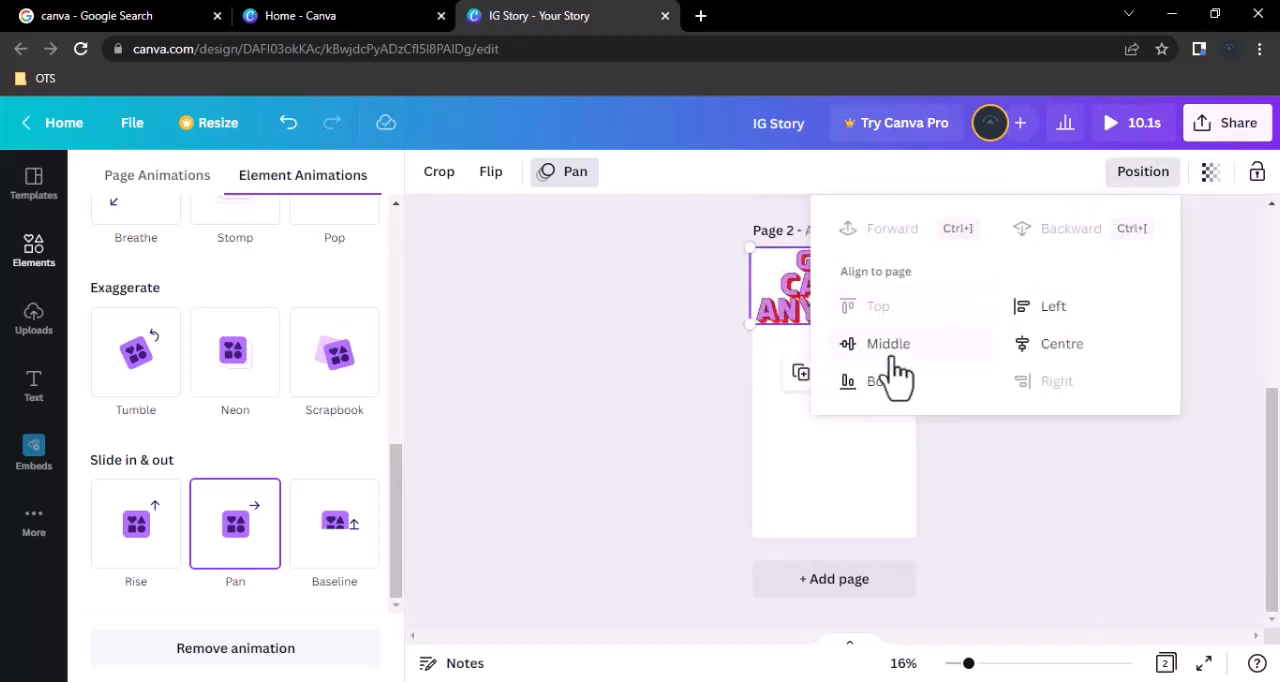
{"action": "left_click", "coordinate": [892, 350]}
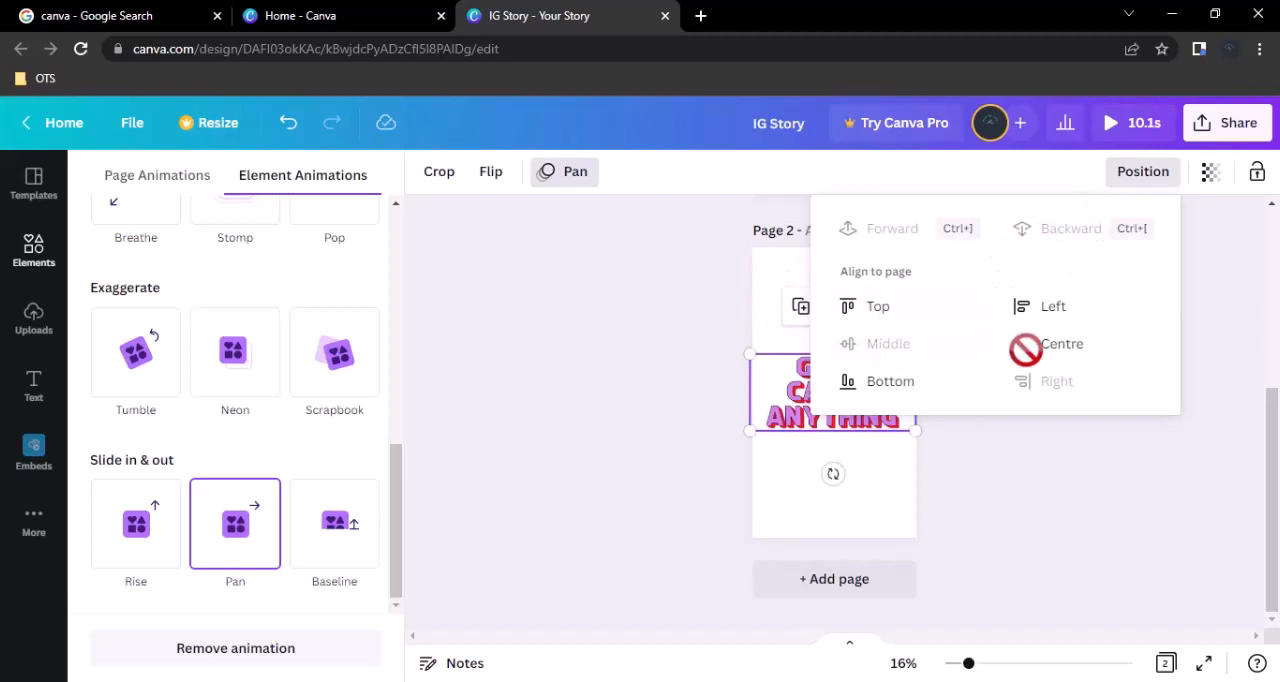
{"action": "left_click", "coordinate": [1063, 308]}
{"action": "left_click", "coordinate": [868, 382]}
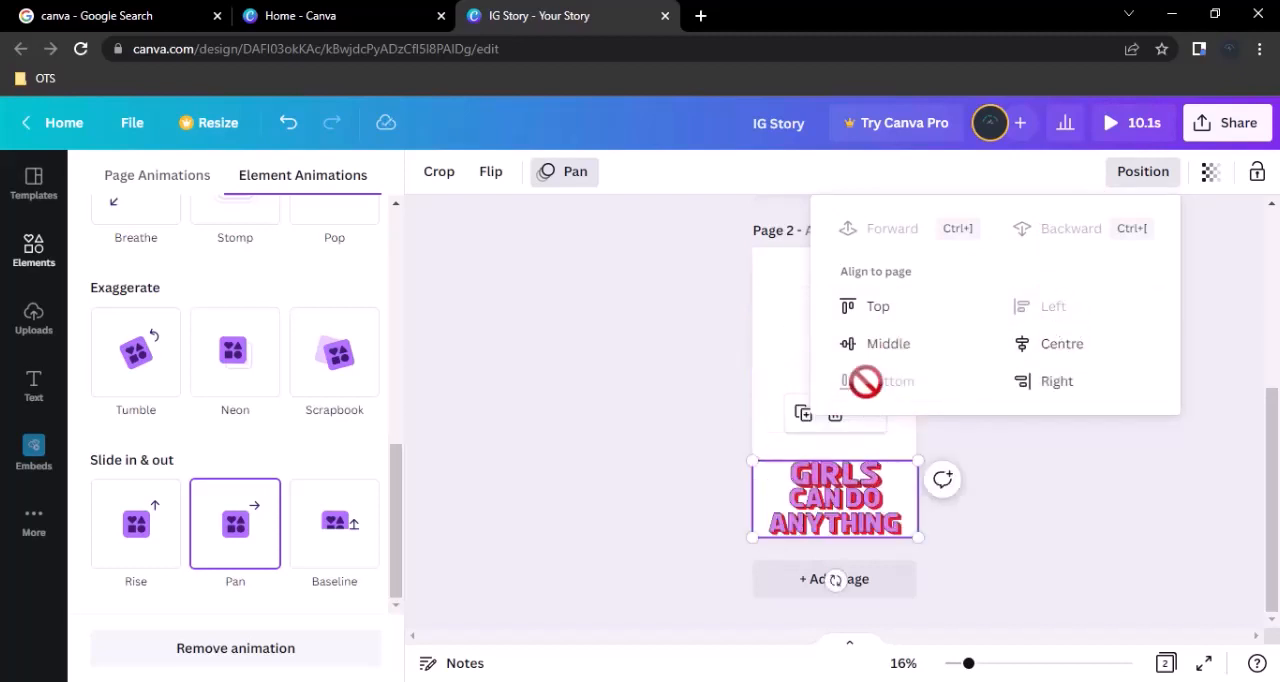
{"action": "left_click", "coordinate": [1044, 475]}
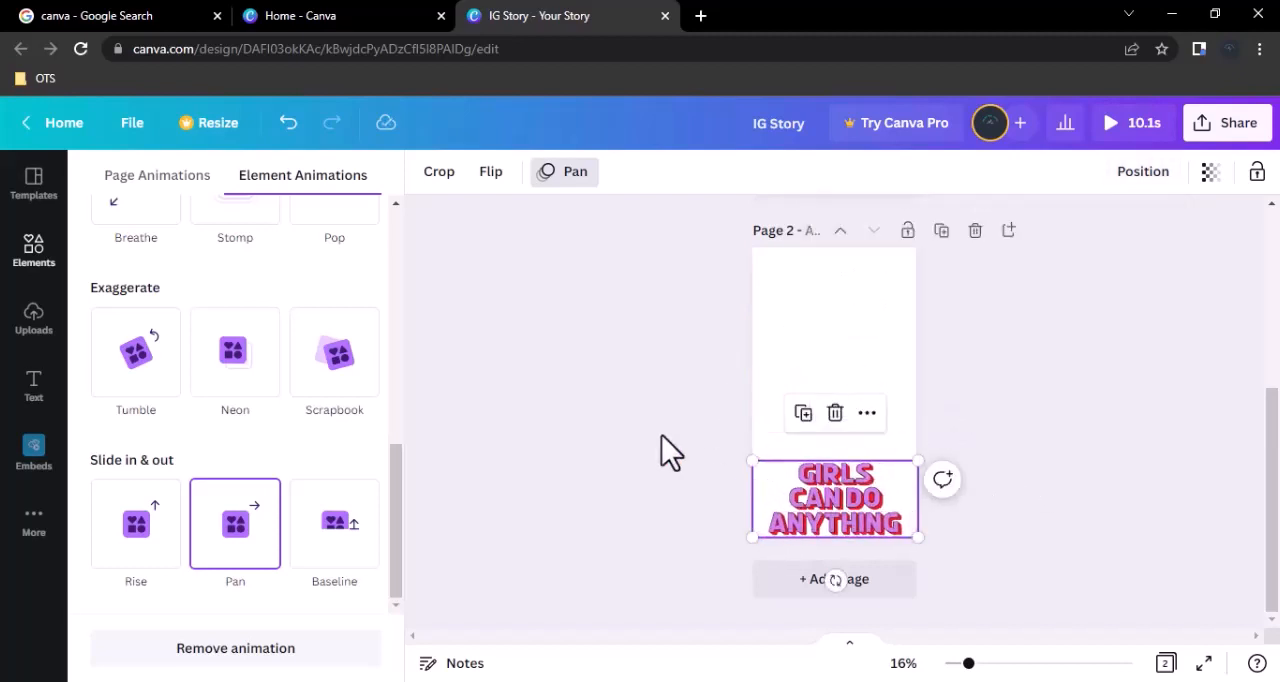
Browse the available elements and add a default heading text box to page 2.
{"action": "left_click", "coordinate": [443, 382]}
{"action": "scroll", "coordinate": [246, 343], "scroll_direction": "down", "scroll_amount": 3}
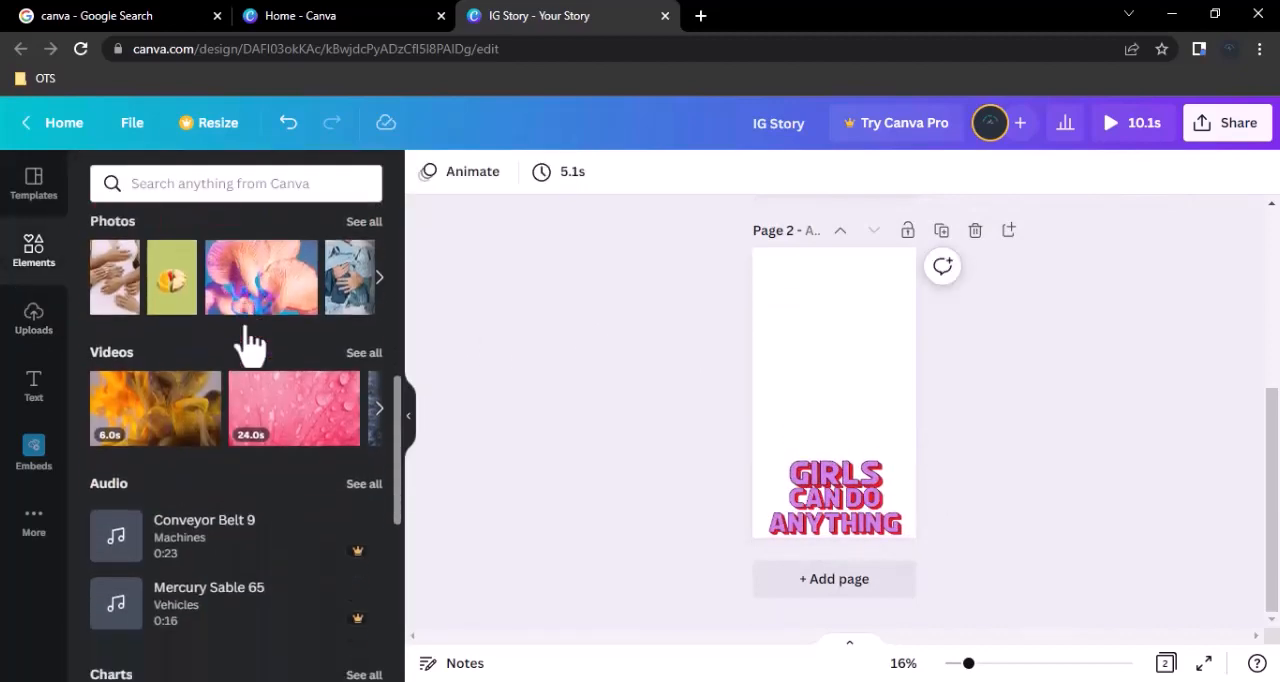
{"action": "scroll", "coordinate": [246, 337], "scroll_direction": "up", "scroll_amount": 5}
{"action": "left_click", "coordinate": [33, 388]}
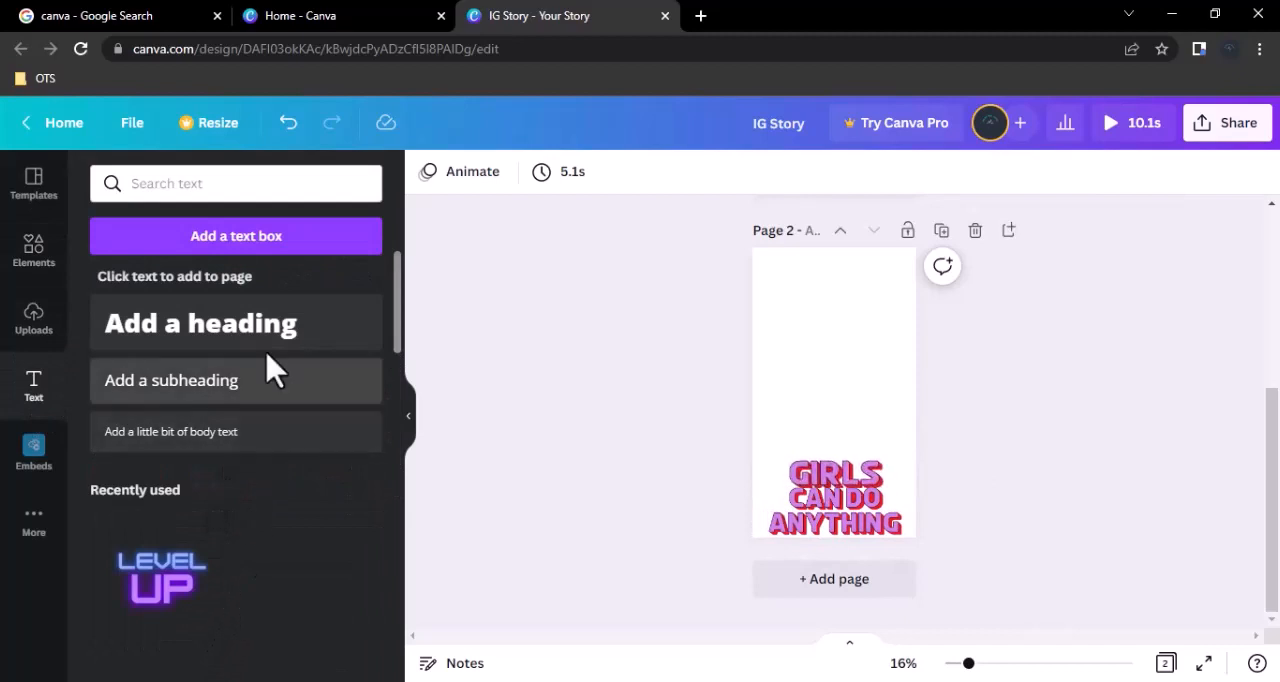
{"action": "left_click", "coordinate": [262, 330]}
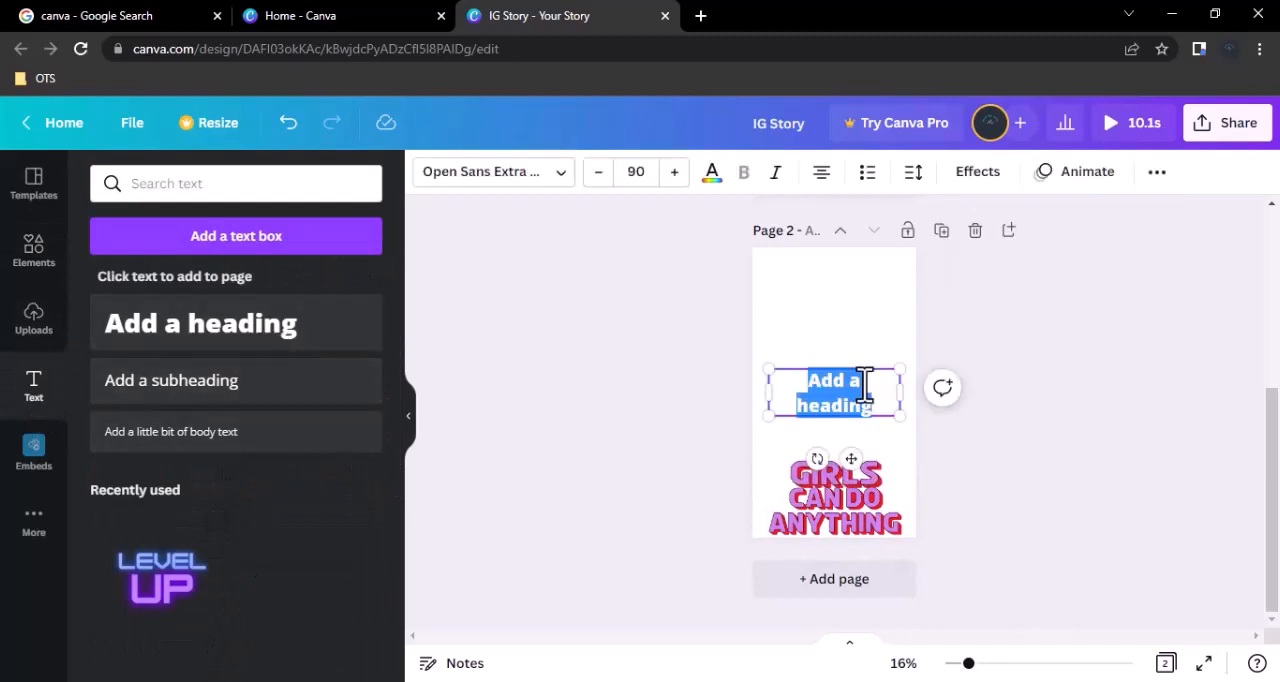
Look over the embed and additional content options, and apply the crumpled white paper background to page 2.
{"action": "left_click", "coordinate": [36, 462]}
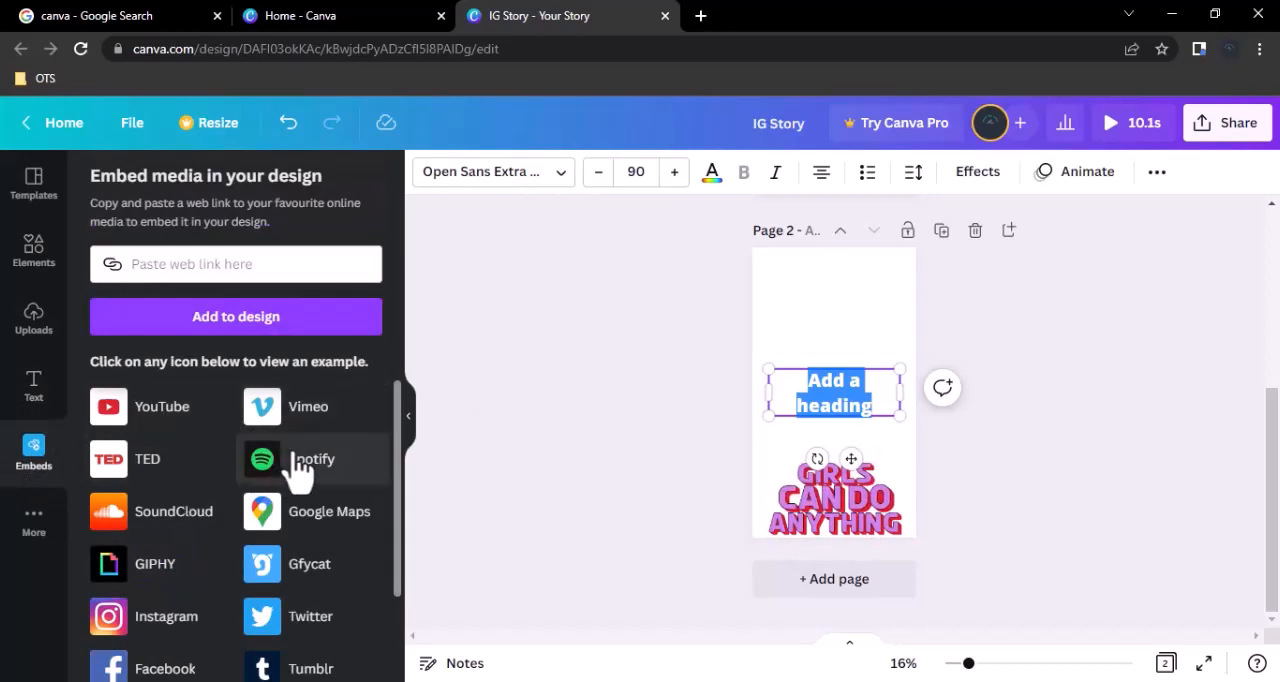
{"action": "left_click", "coordinate": [30, 522]}
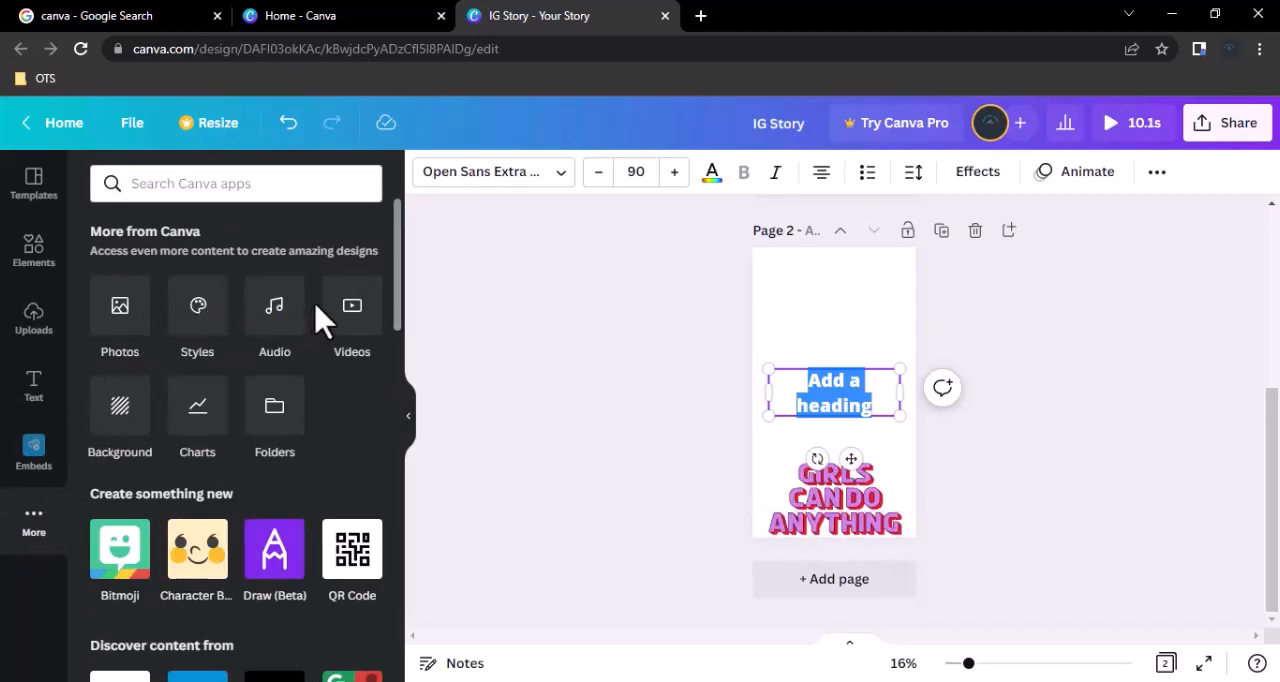
{"action": "left_click", "coordinate": [115, 415]}
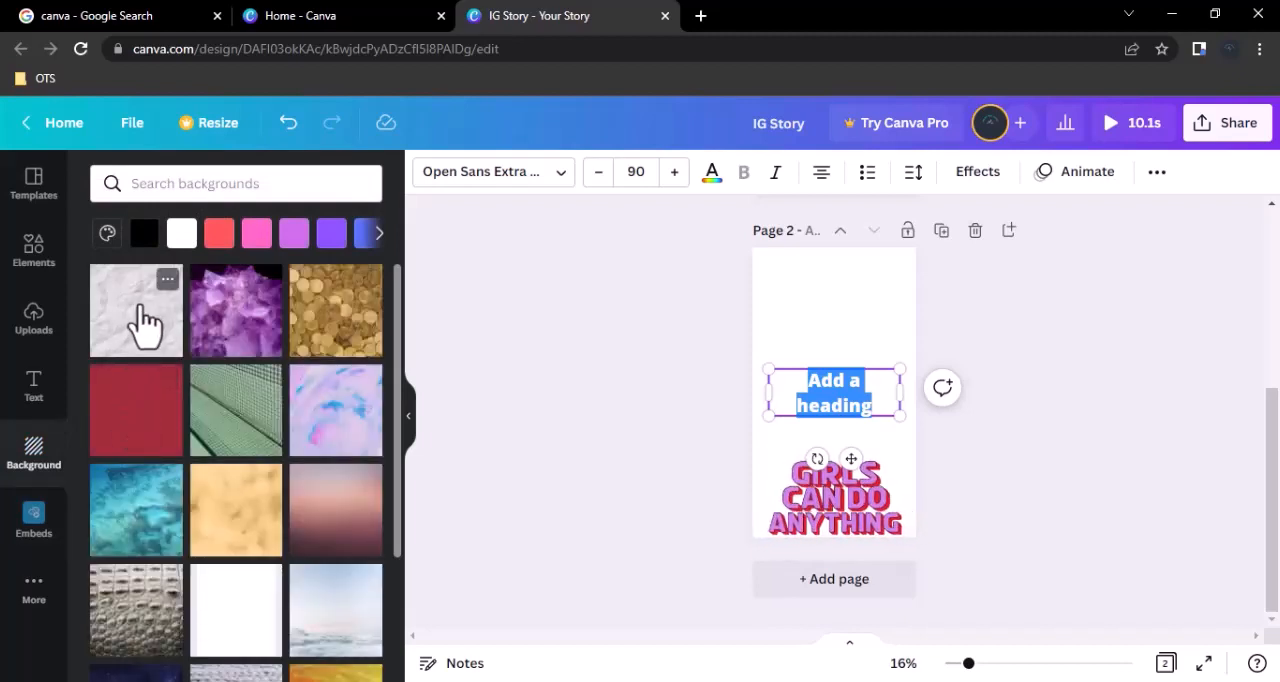
{"action": "left_click", "coordinate": [145, 322]}
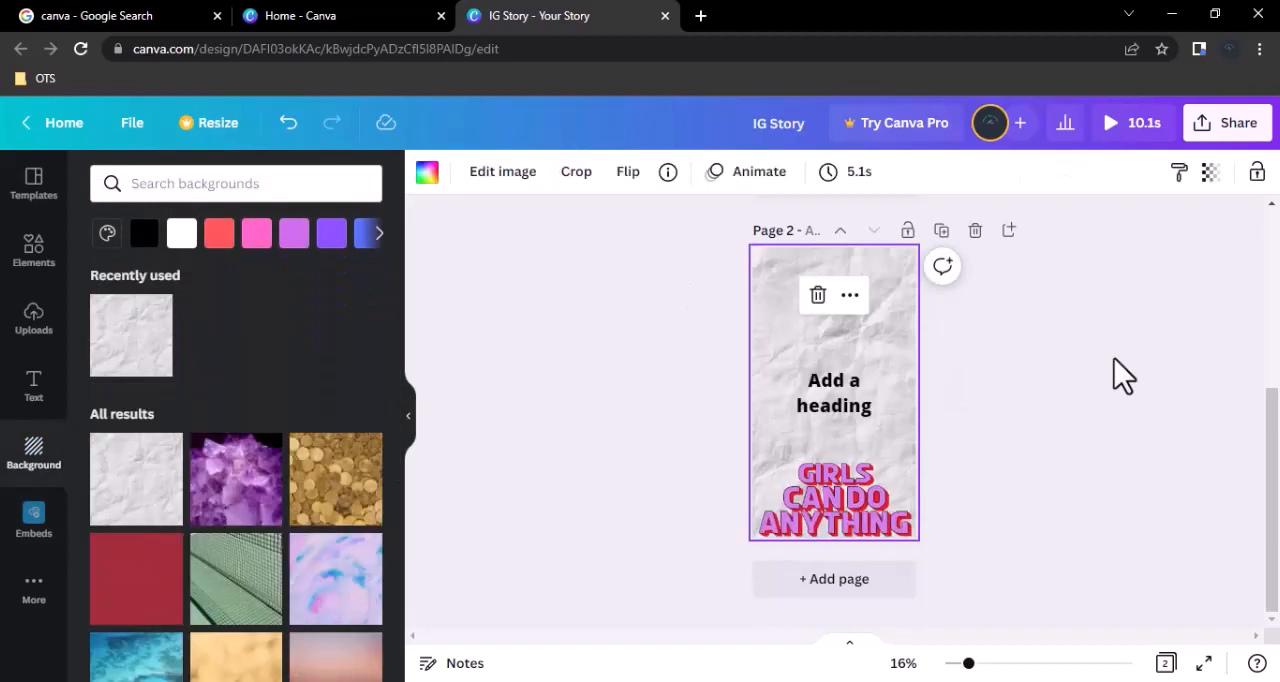
{"action": "left_click", "coordinate": [1114, 374]}
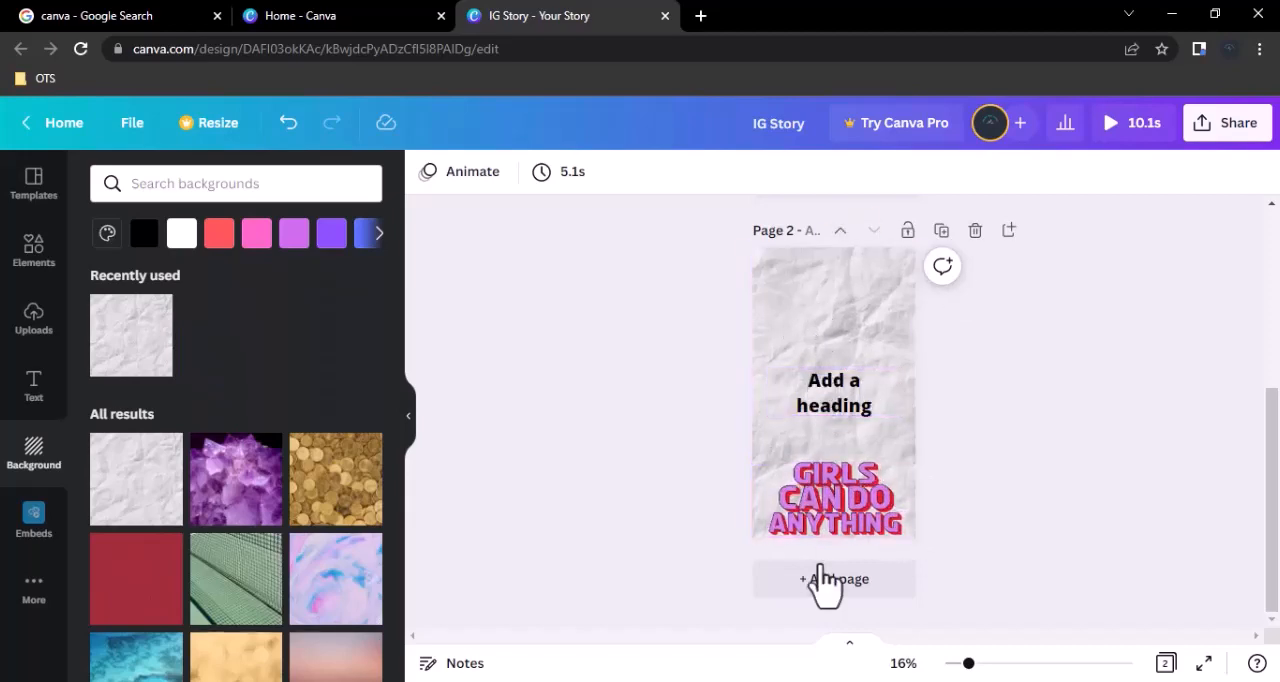
Delete the heading text box from page 2 and move the GIRLS CAN DO ANYTHING sticker up to slightly above the page's middle.
{"action": "left_click", "coordinate": [849, 404]}
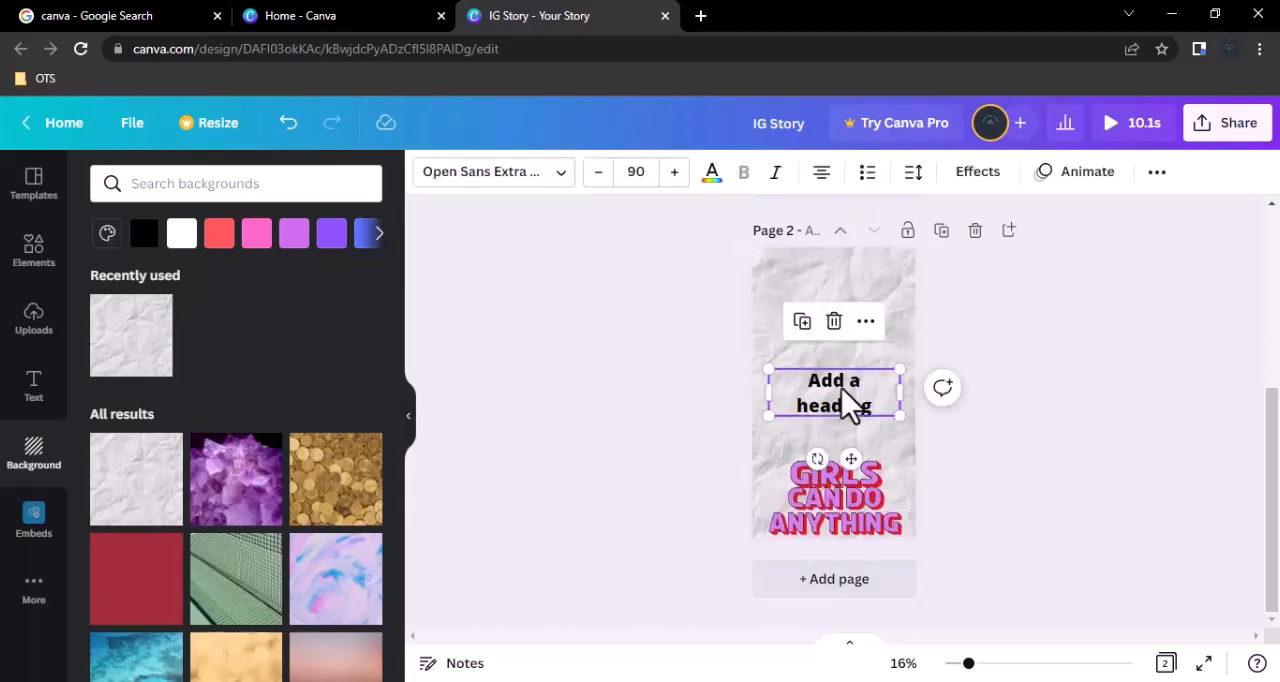
{"action": "key", "text": "Delete"}
{"action": "left_click_drag", "start_coordinate": [866, 500], "coordinate": [849, 364]}
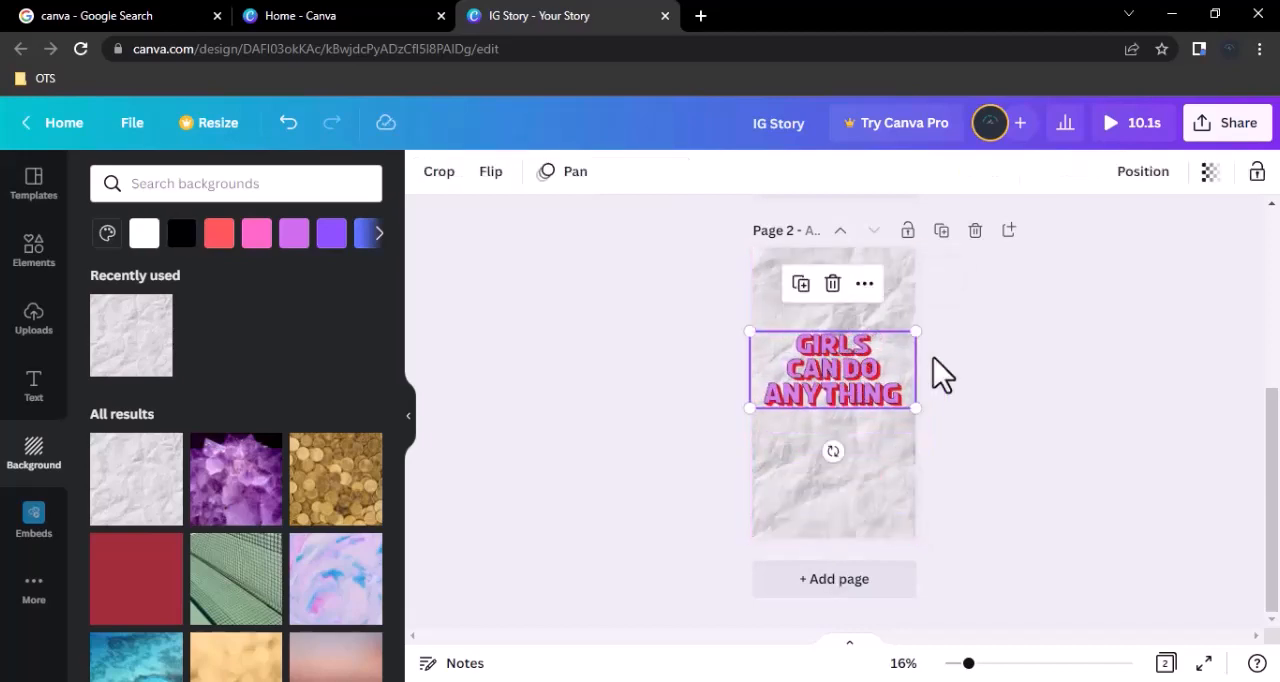
{"action": "left_click", "coordinate": [802, 535]}
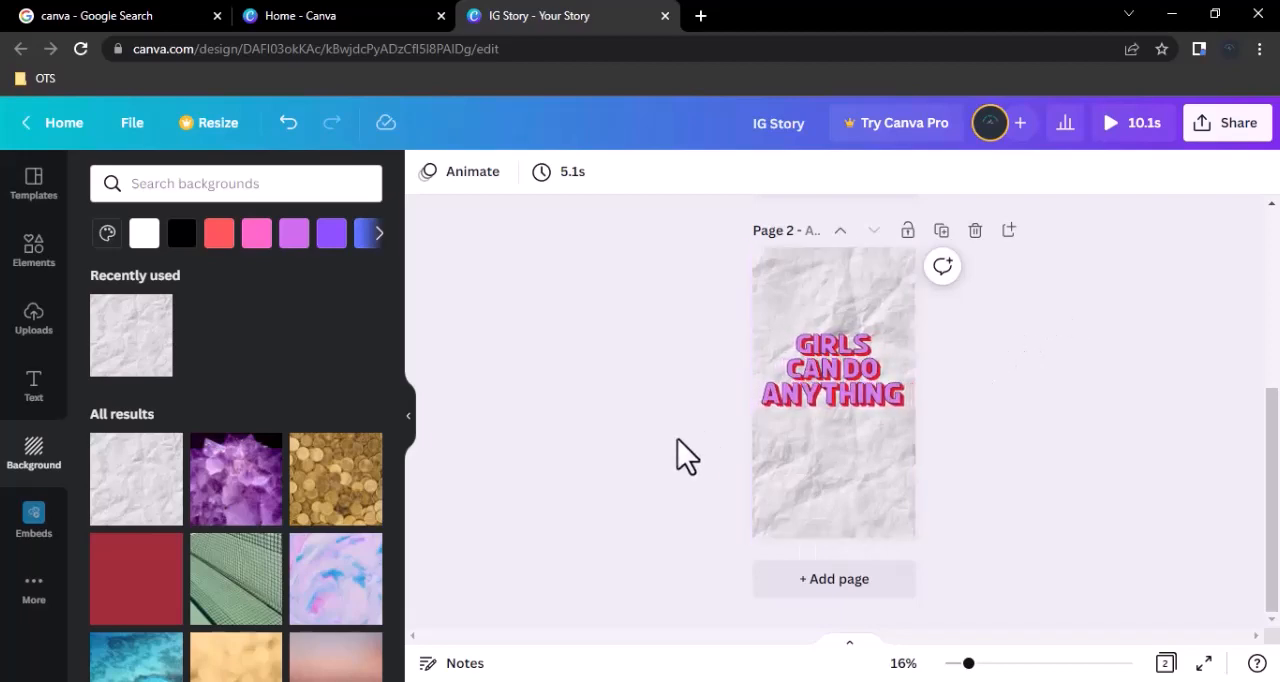
Open the design's download settings and review the available file types, keeping PNG.
{"action": "left_click", "coordinate": [1238, 130]}
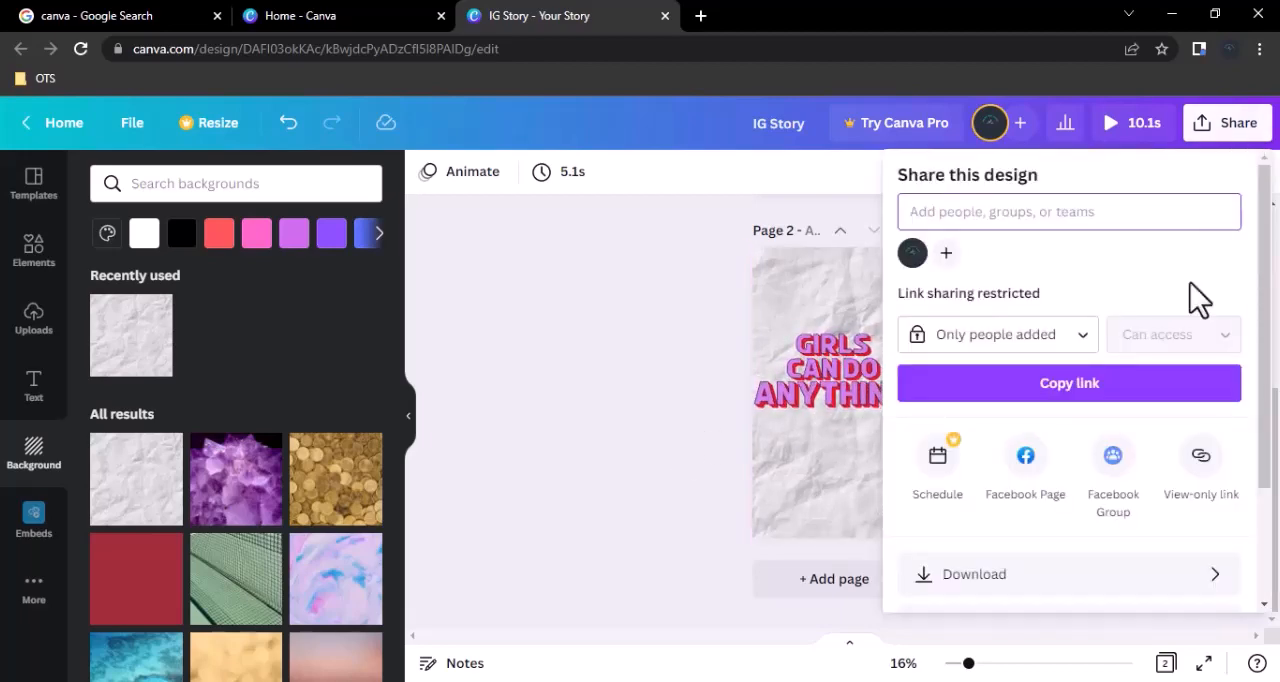
{"action": "scroll", "coordinate": [1071, 450], "scroll_direction": "down", "scroll_amount": 1}
{"action": "left_click", "coordinate": [1071, 483]}
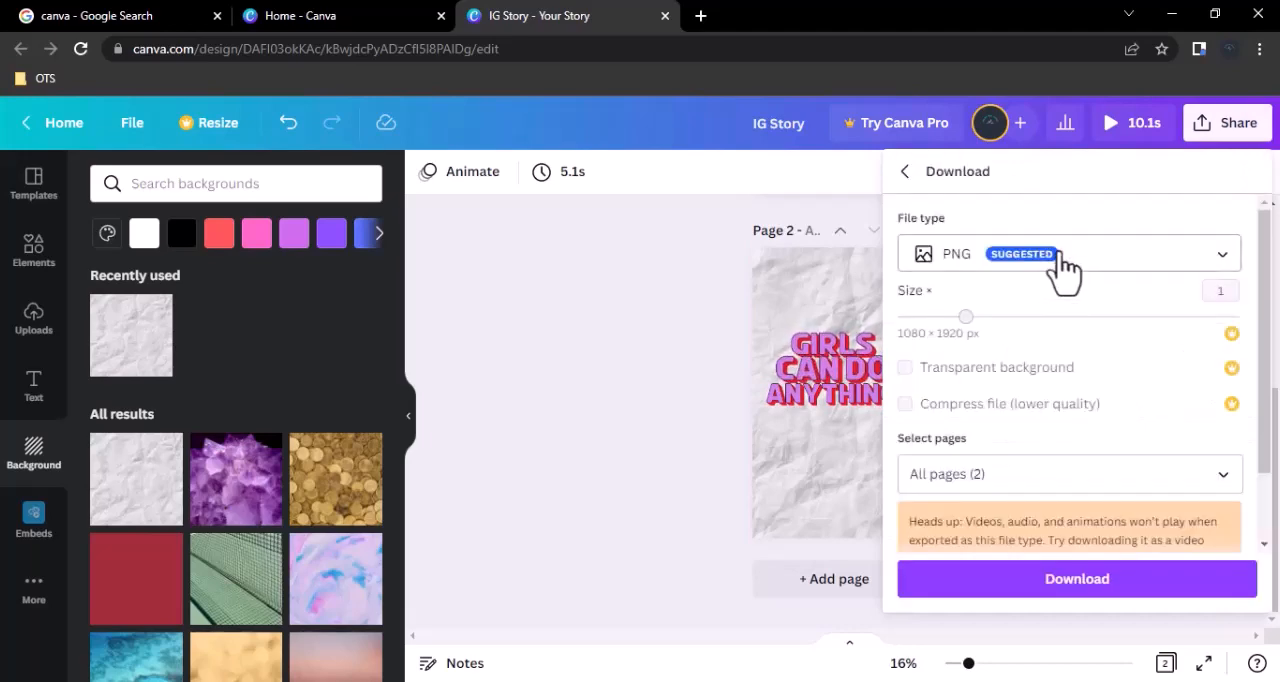
{"action": "left_click", "coordinate": [1066, 268]}
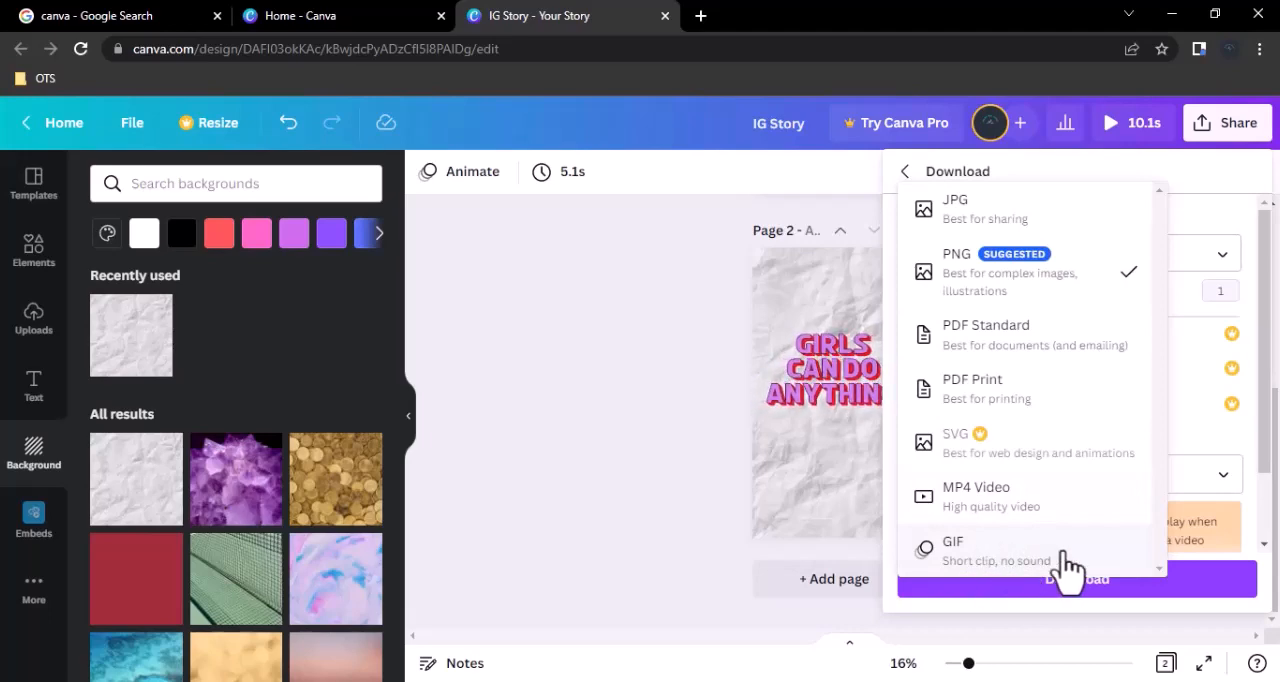
{"action": "left_click", "coordinate": [660, 400]}
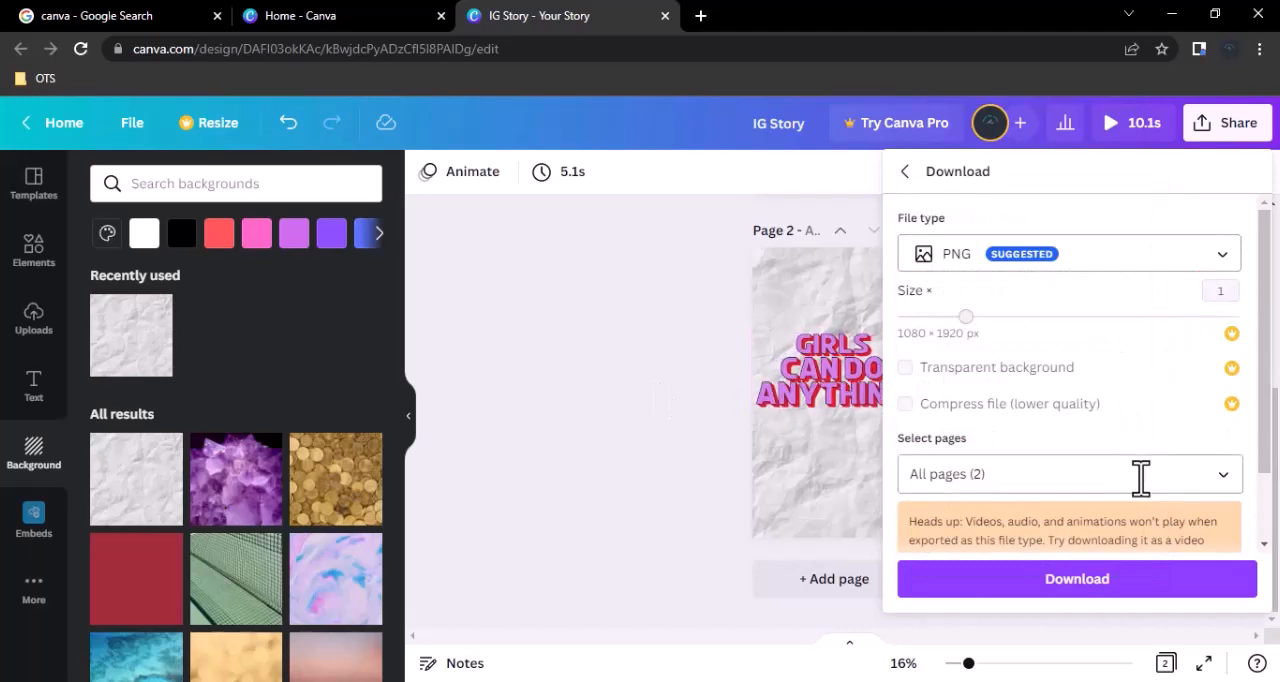
Limit the PNG download selection to page 2 only, and close the download settings without downloading.
{"action": "left_click", "coordinate": [1140, 478]}
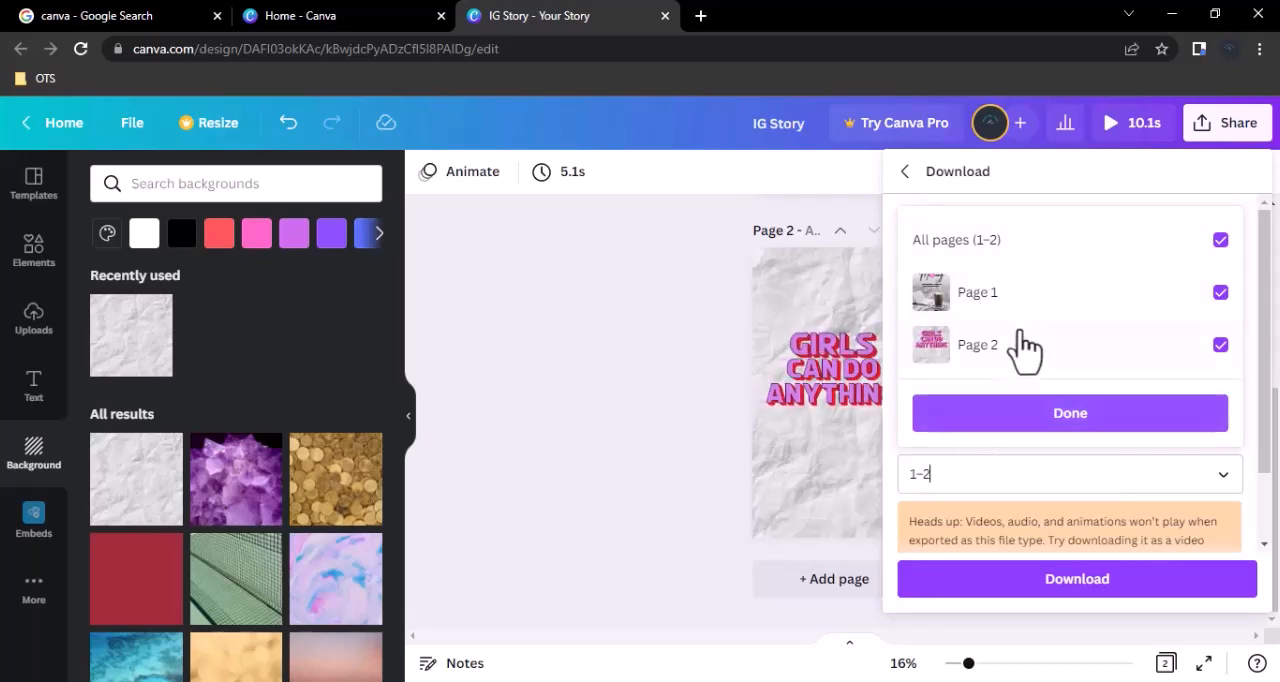
{"action": "left_click", "coordinate": [1090, 245]}
{"action": "left_click", "coordinate": [1050, 362]}
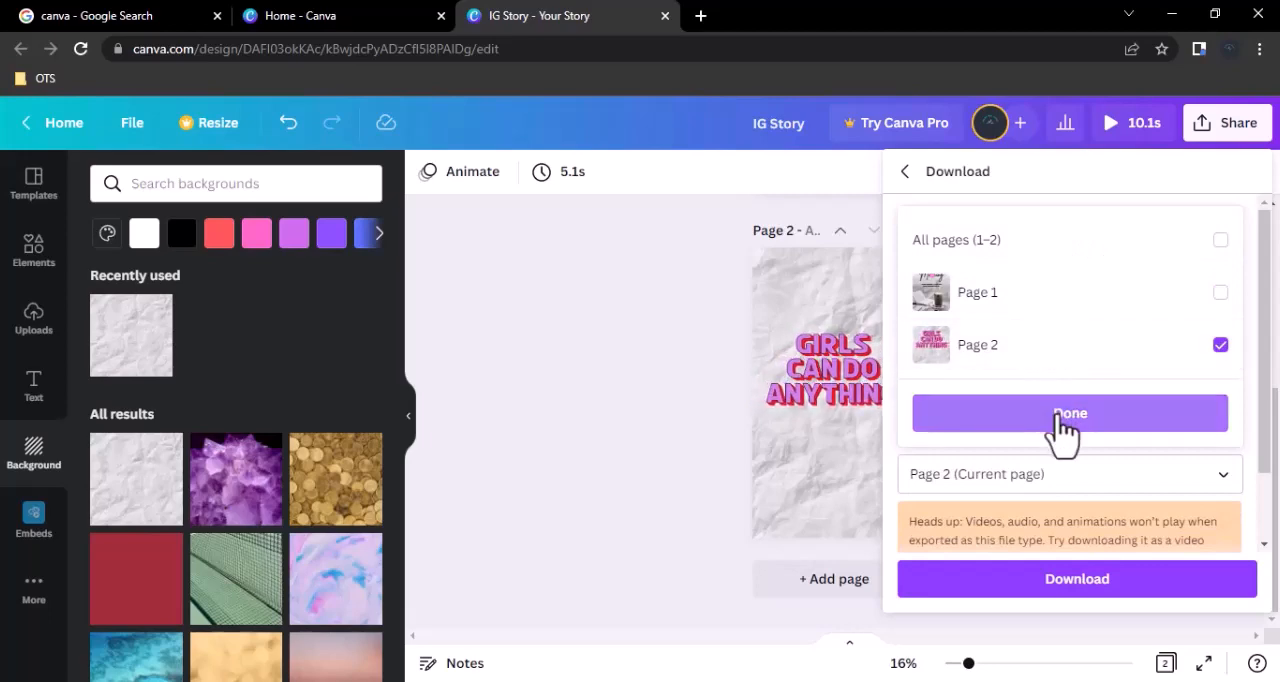
{"action": "left_click", "coordinate": [1062, 420]}
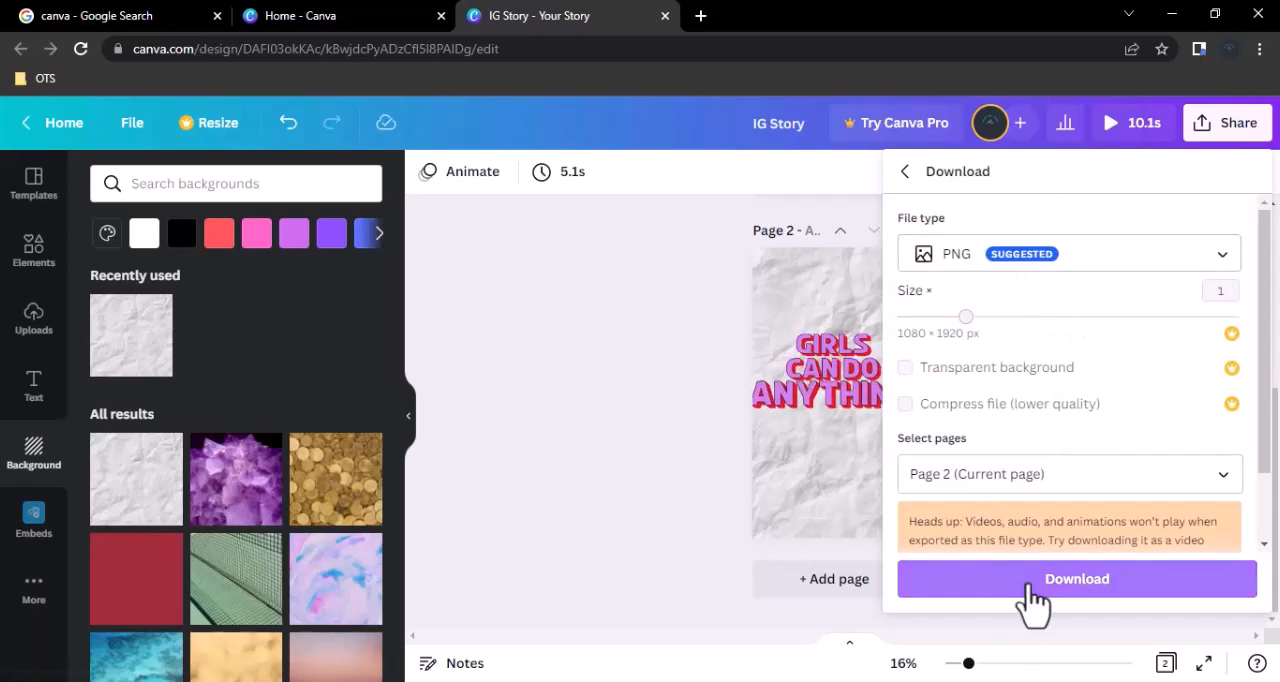
{"action": "left_click", "coordinate": [591, 422]}
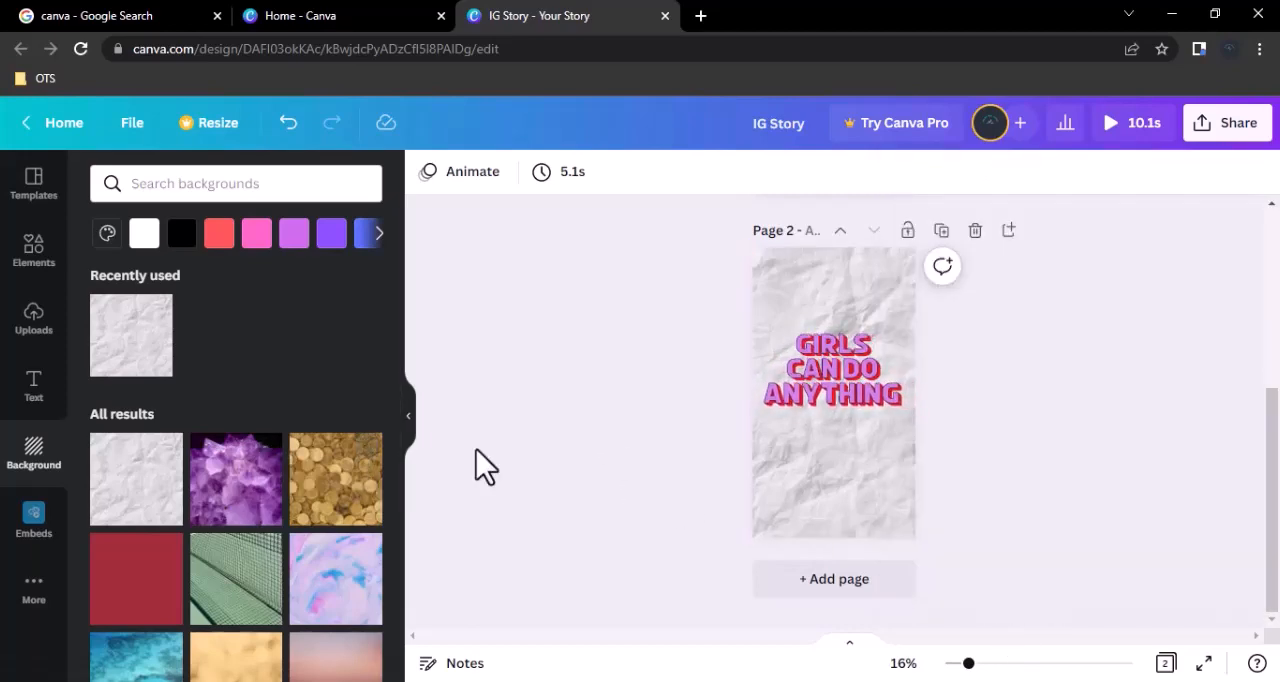